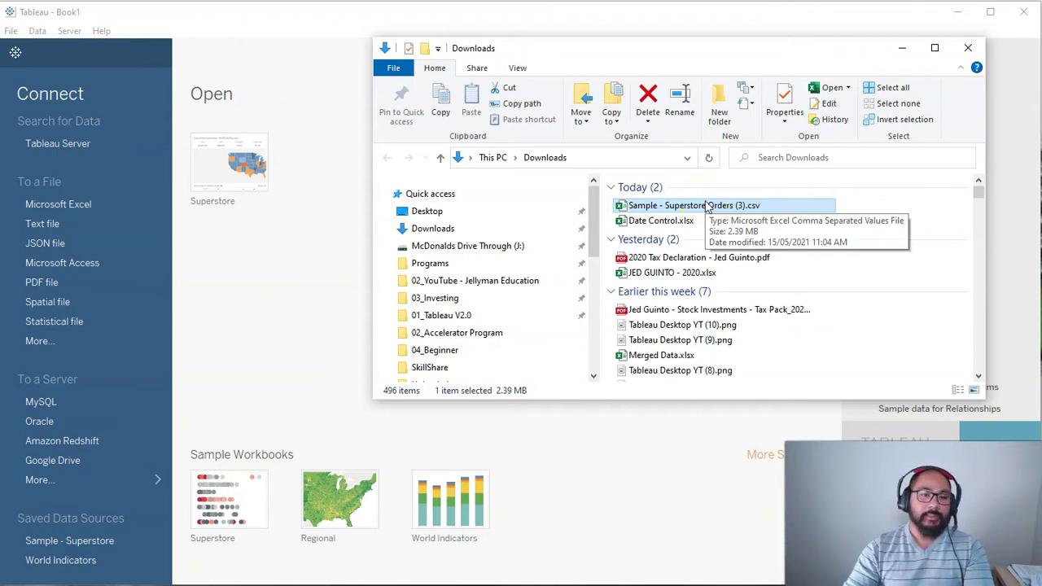
# Drag Sample - Superstore Orders (3).csv from Downloads into Tableau to connect it as a text source
pyautogui.click(708, 208)
pyautogui.moveTo(711, 210); pyautogui.dragTo(207, 291)
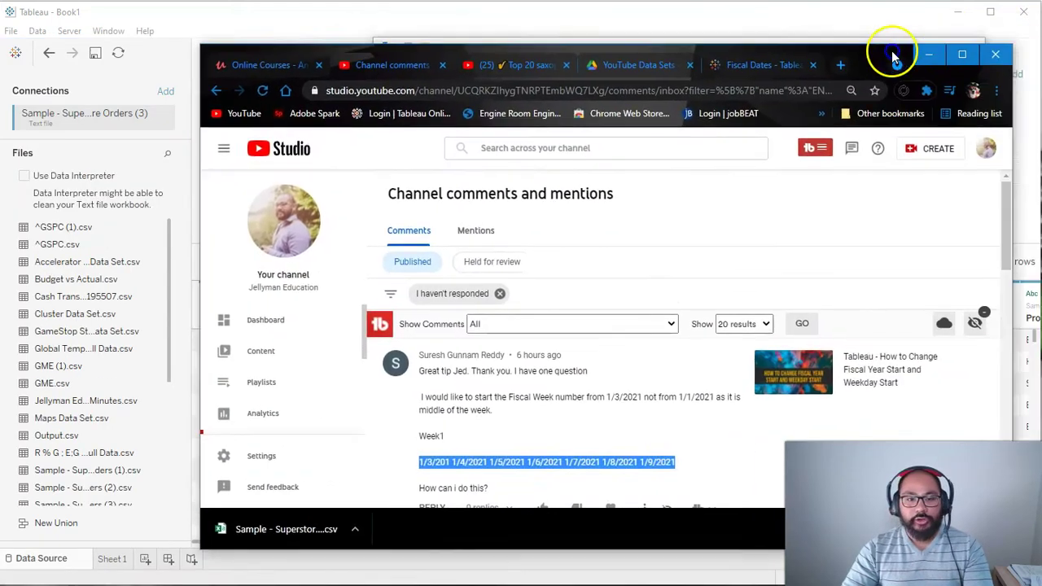
pyautogui.moveTo(890, 35); pyautogui.dragTo(706, 28)
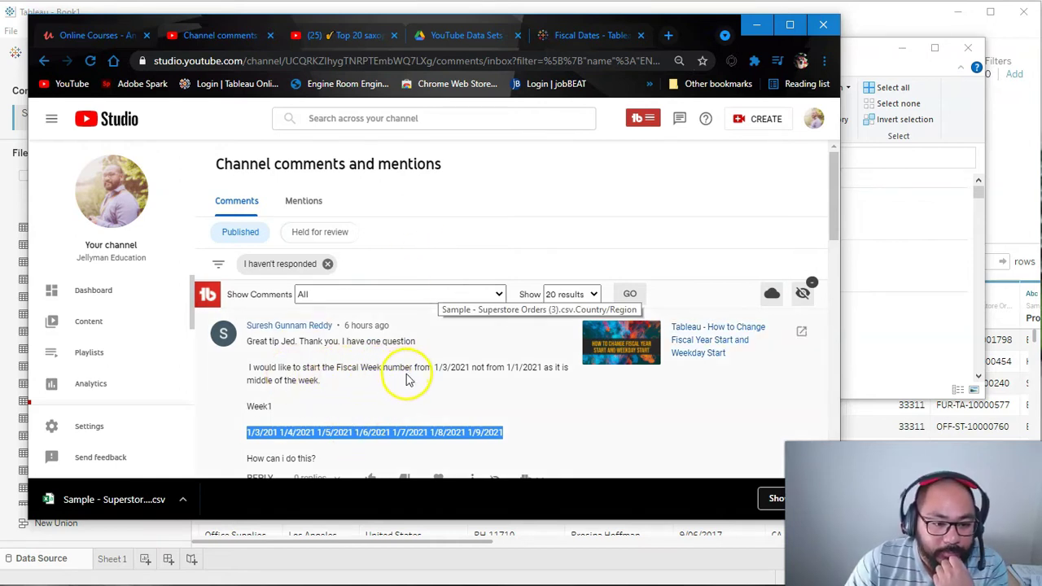
pyautogui.click(446, 368)
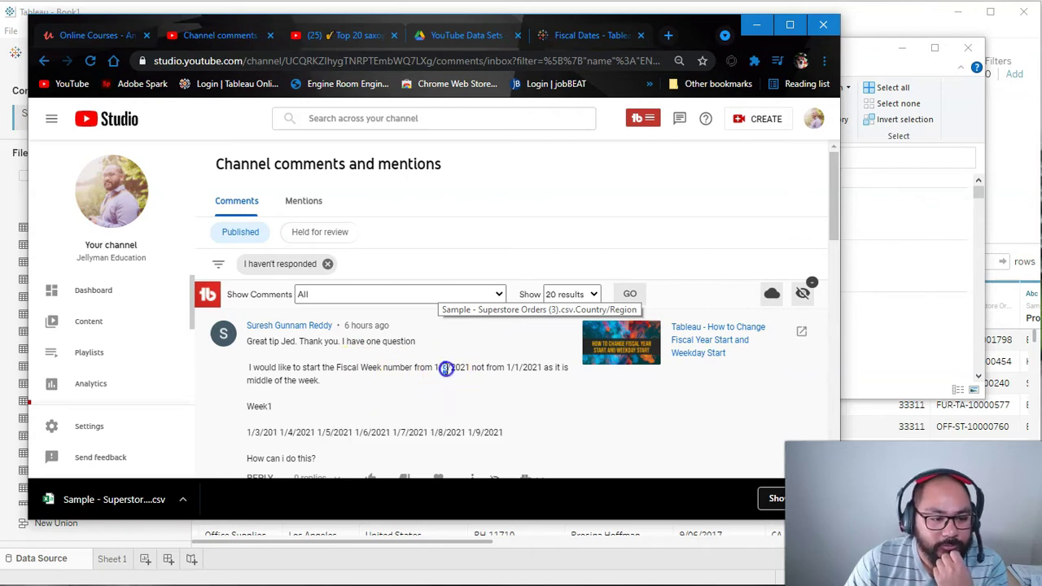
pyautogui.click(447, 377)
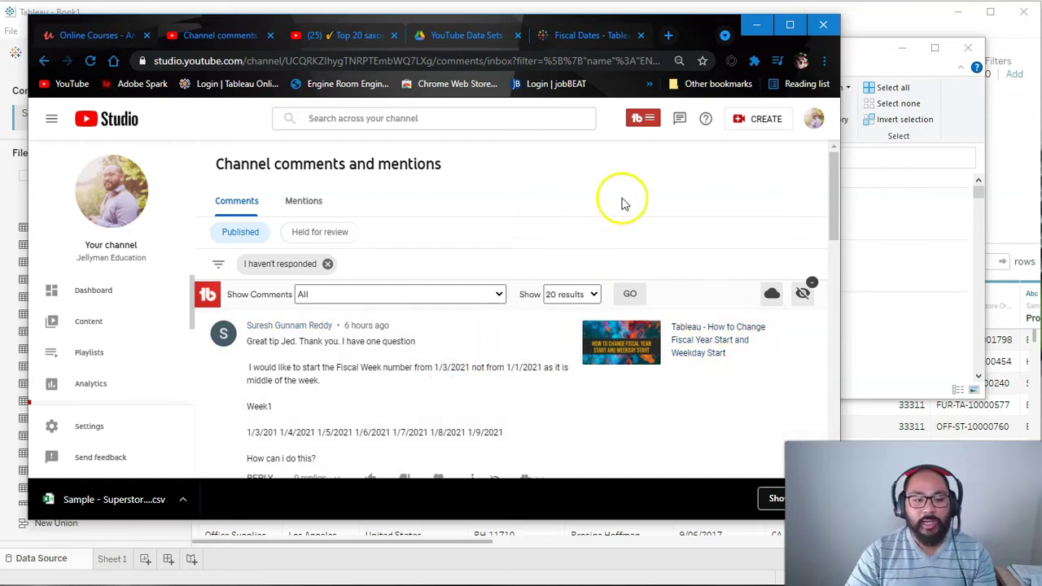
pyautogui.scroll(-1, 326, 383)
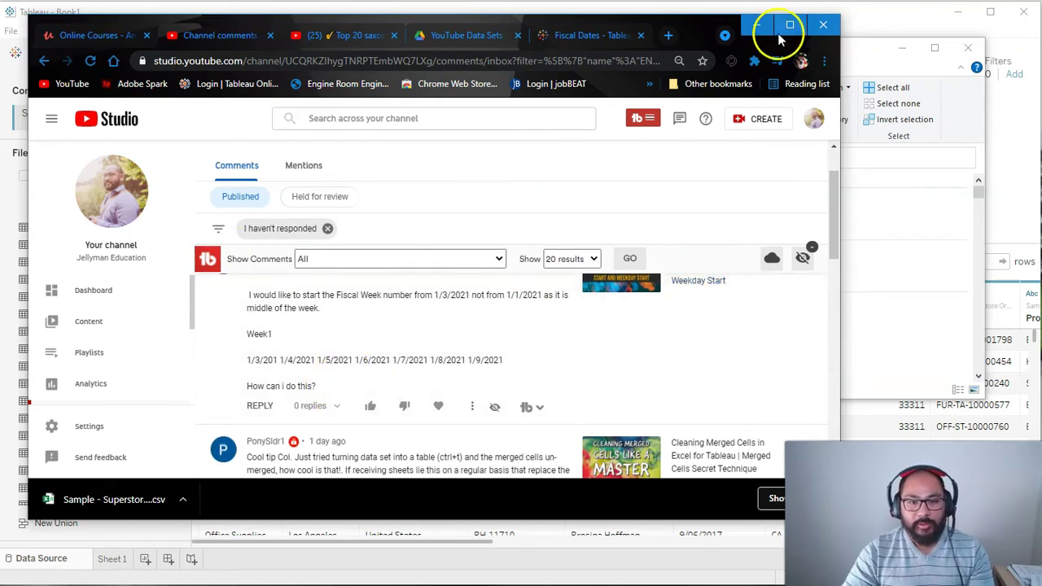
# Return to Tableau's Sheet 1 and place Order Date on Columns
pyautogui.click(754, 27)
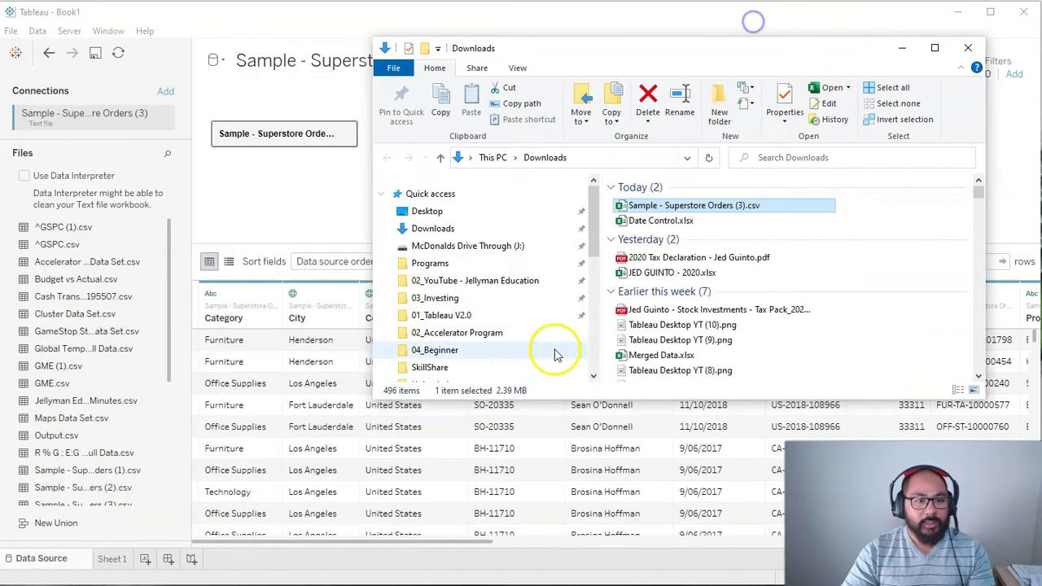
pyautogui.click(296, 201)
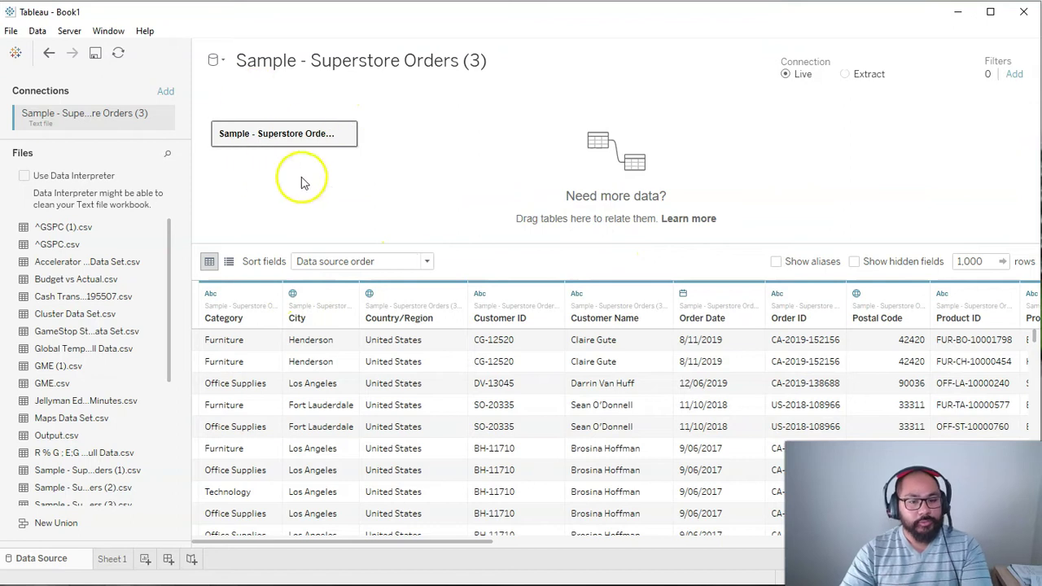
pyautogui.click(721, 299)
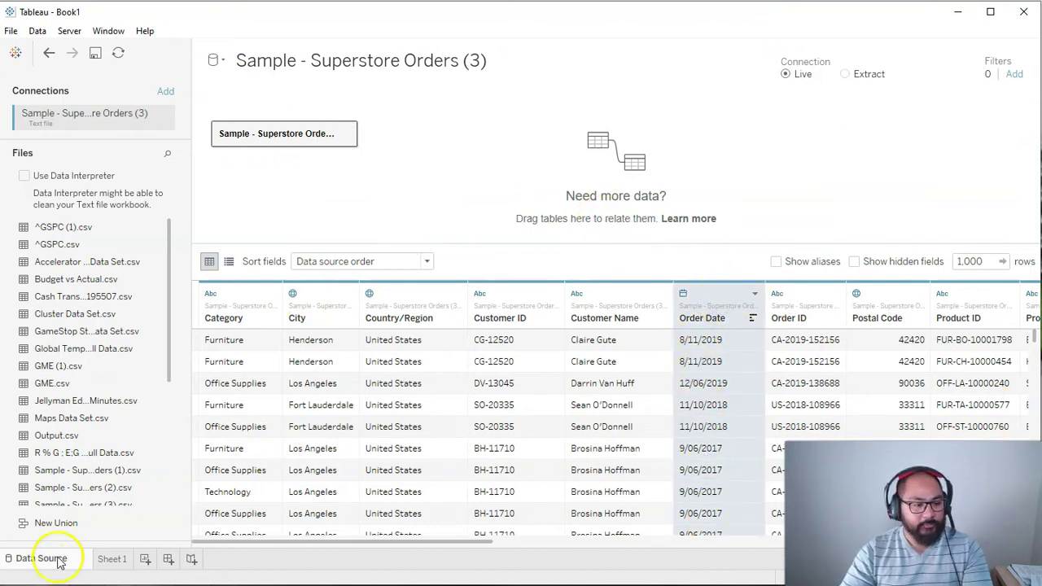
pyautogui.click(114, 560)
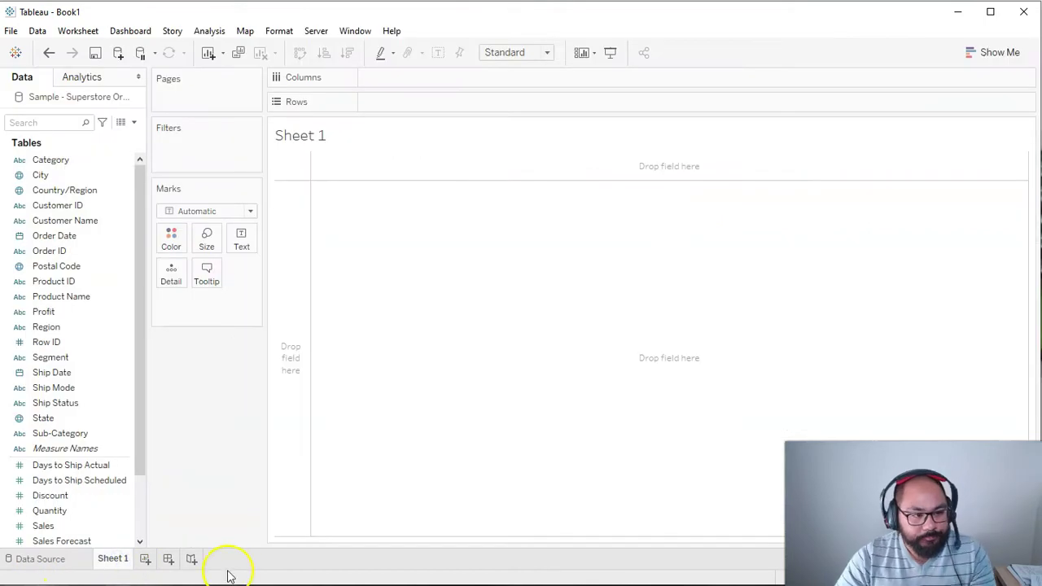
pyautogui.click(50, 237)
pyautogui.moveTo(50, 237); pyautogui.dragTo(393, 74)
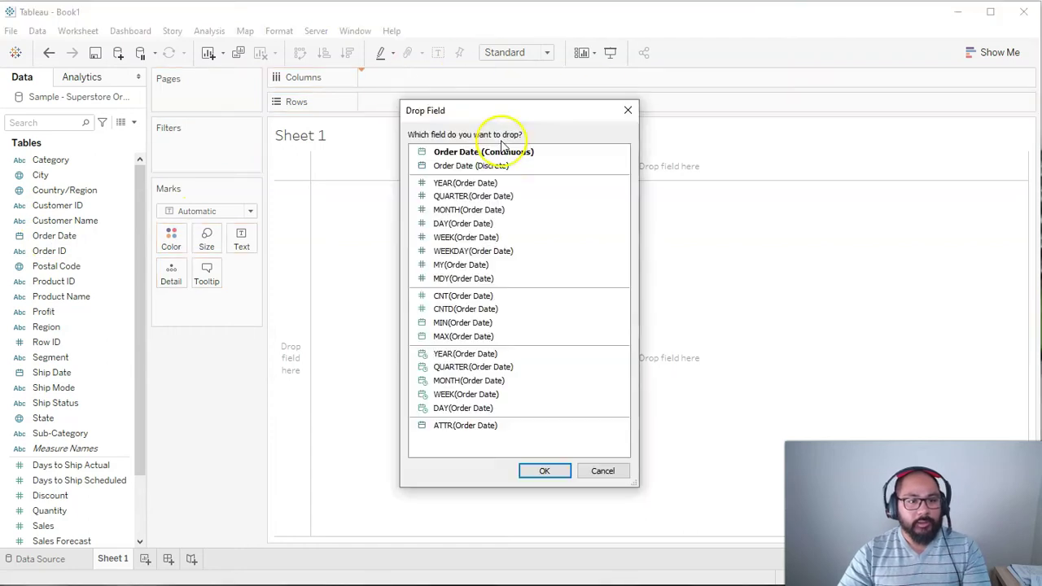
# Drill Order Date from YEAR through QUARTER, MONTH and DAY, and plot SUM(Sales) on Rows
pyautogui.doubleClick(491, 183)
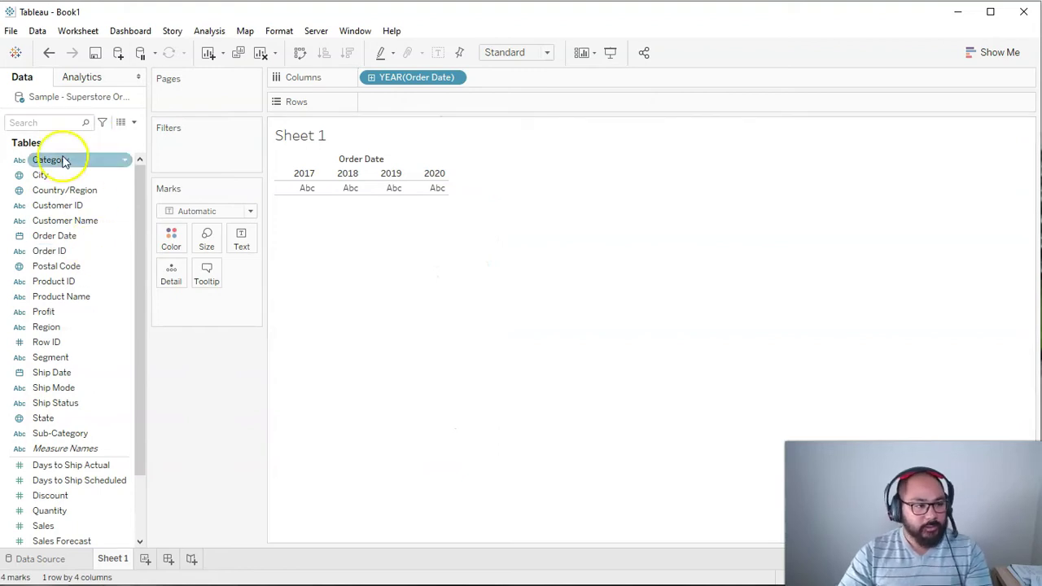
pyautogui.click(371, 79)
pyautogui.click(480, 79)
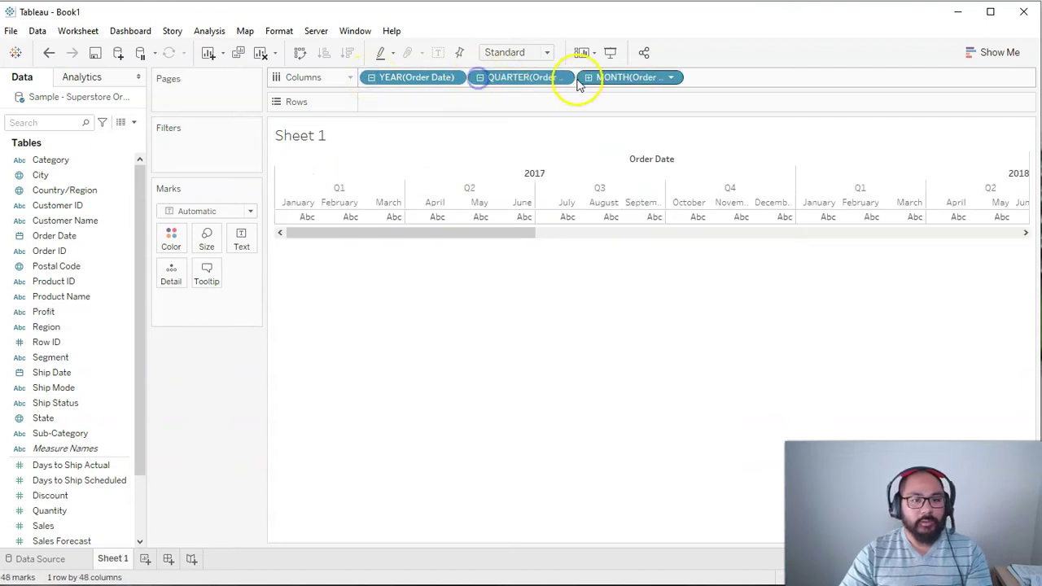
pyautogui.click(588, 78)
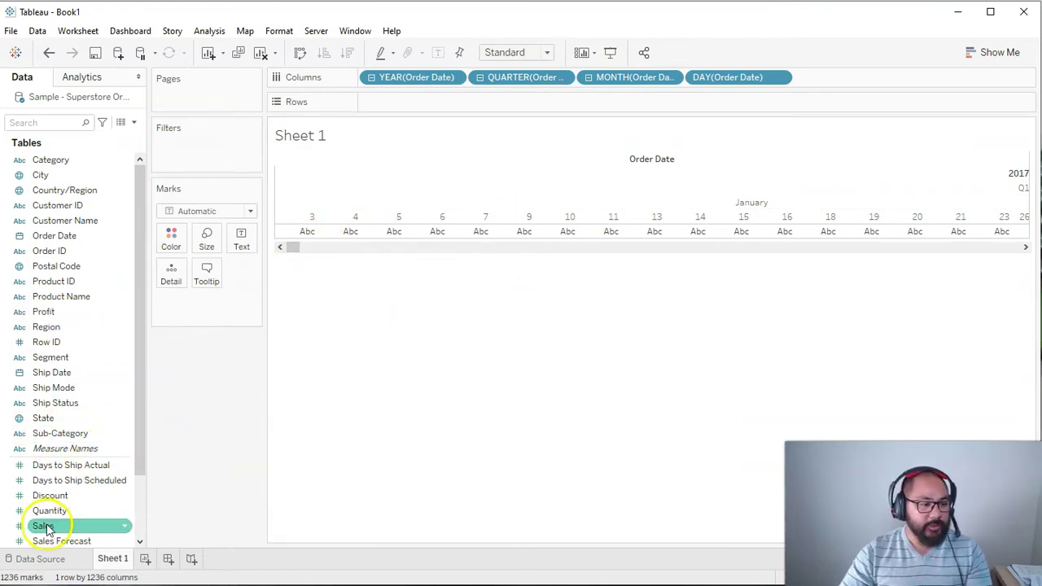
pyautogui.moveTo(45, 527); pyautogui.dragTo(409, 104)
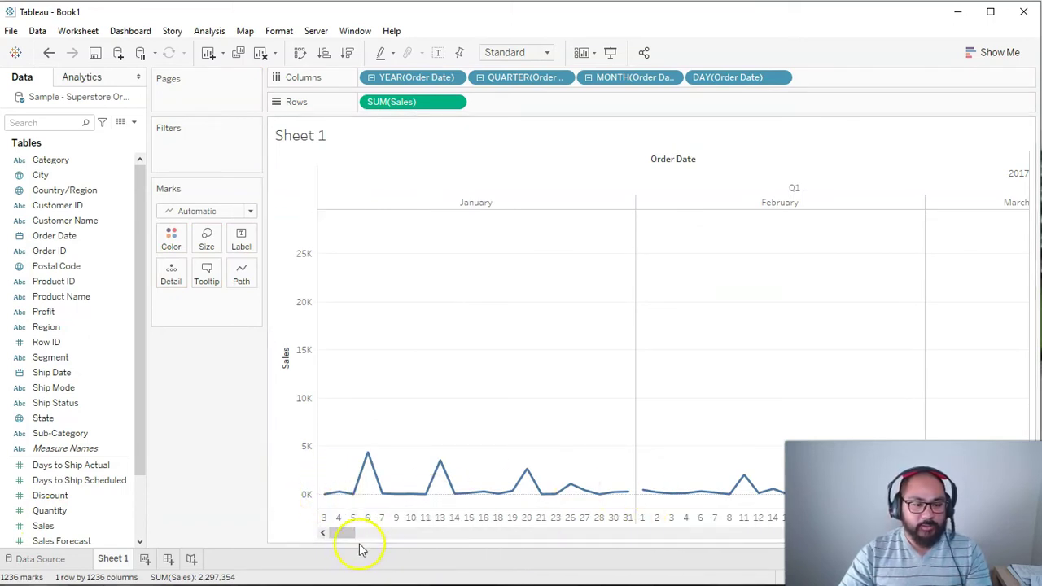
pyautogui.moveTo(344, 534); pyautogui.dragTo(510, 507)
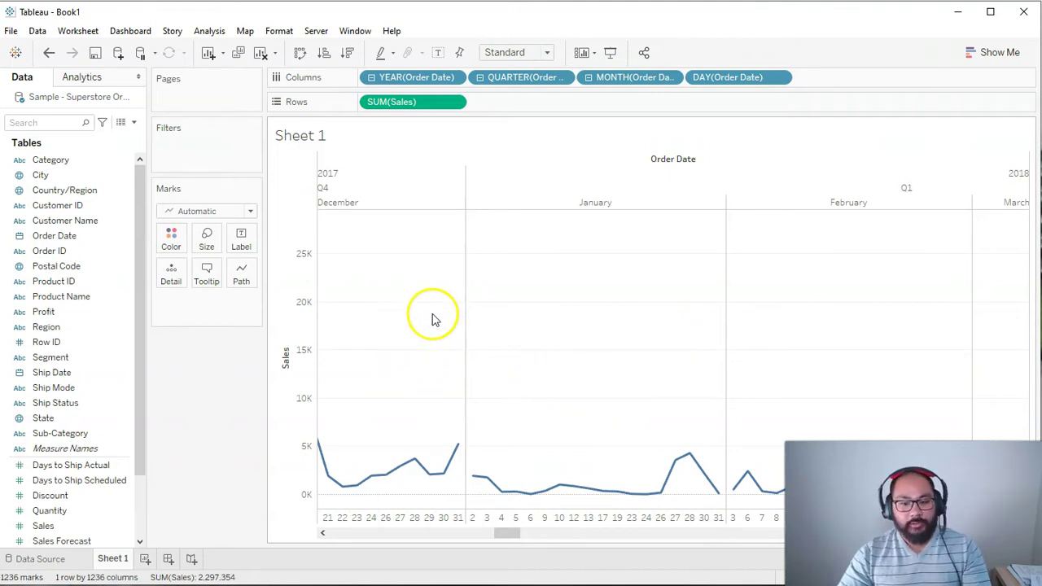
pyautogui.rightClick(88, 101)
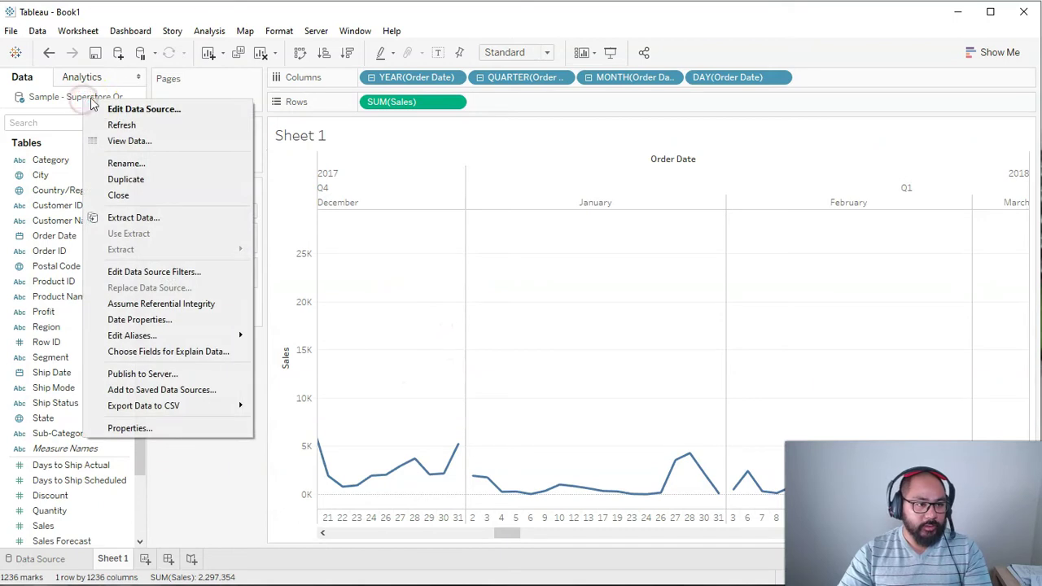
pyautogui.click(153, 325)
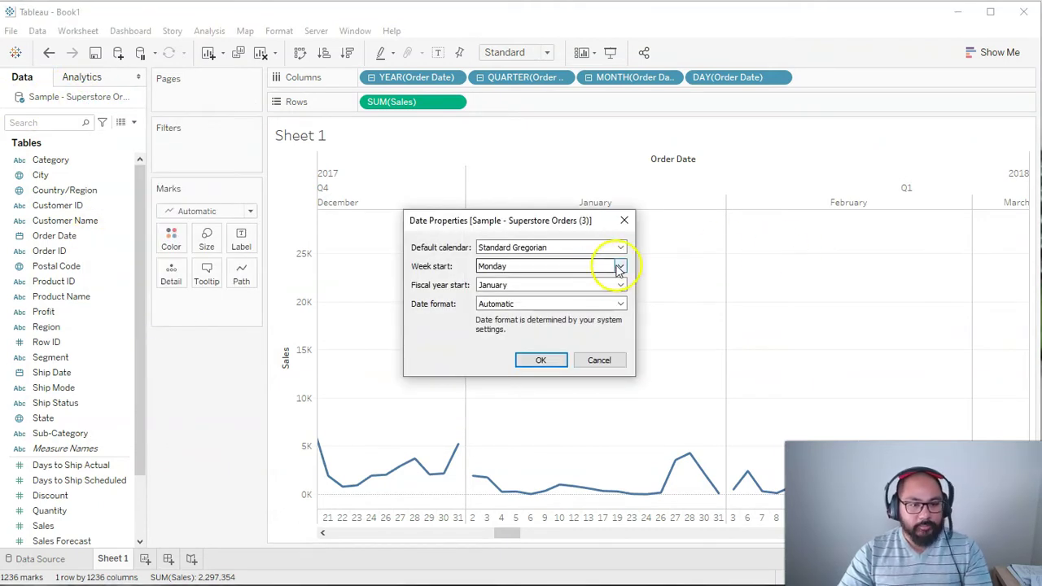
pyautogui.click(621, 289)
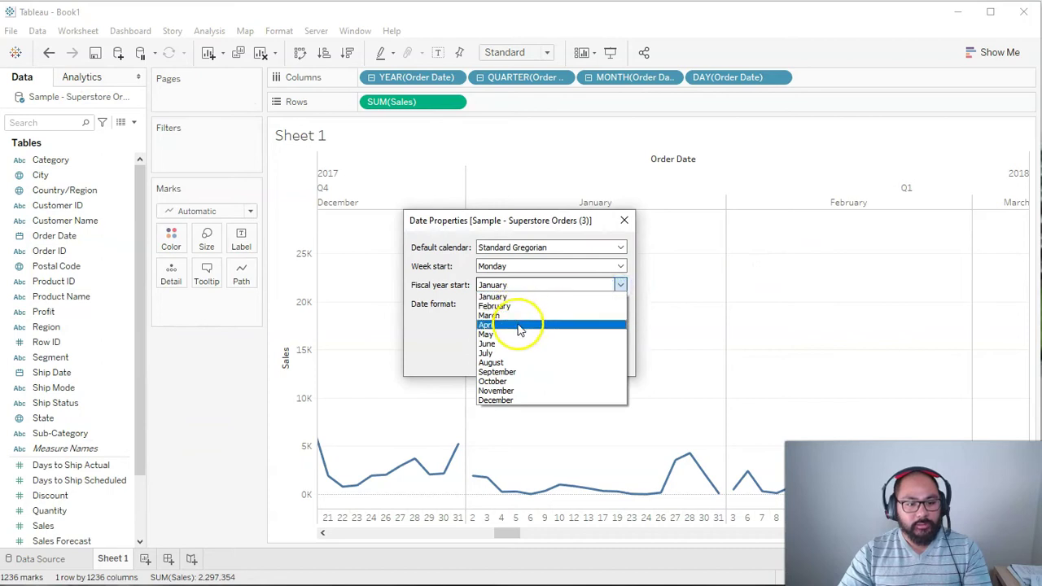
pyautogui.click(439, 346)
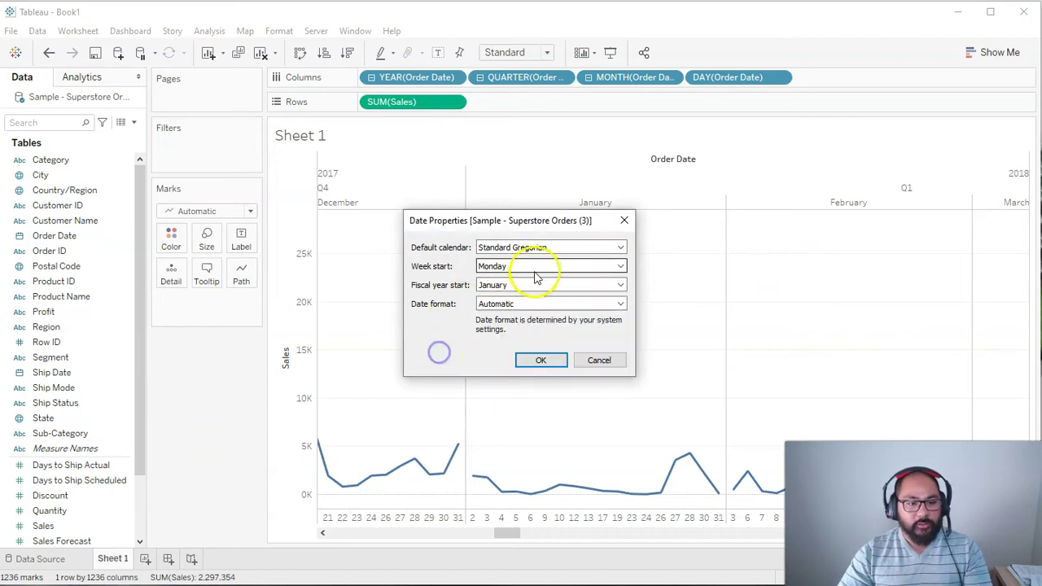
pyautogui.click(535, 267)
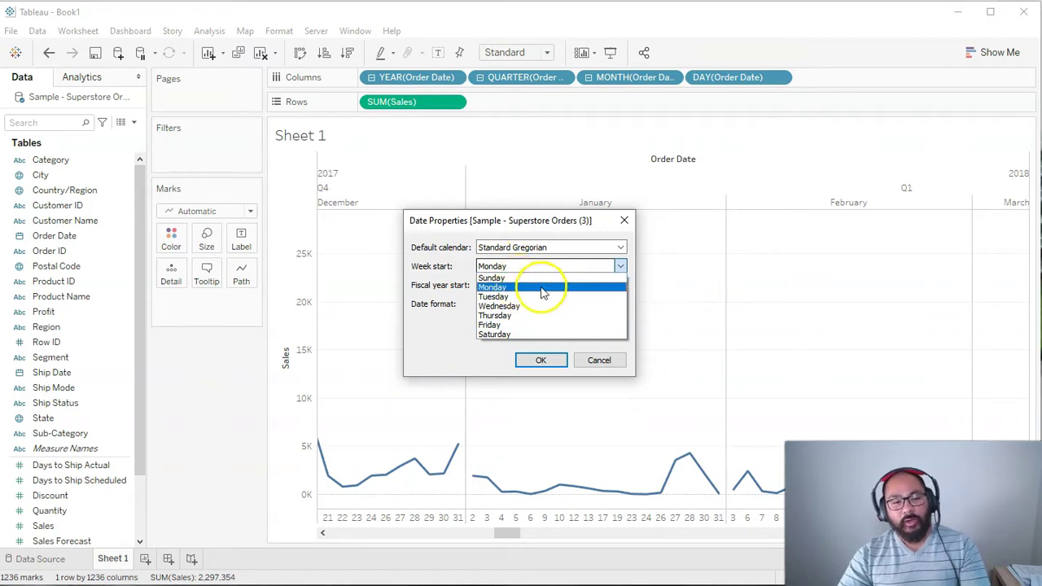
pyautogui.click(440, 346)
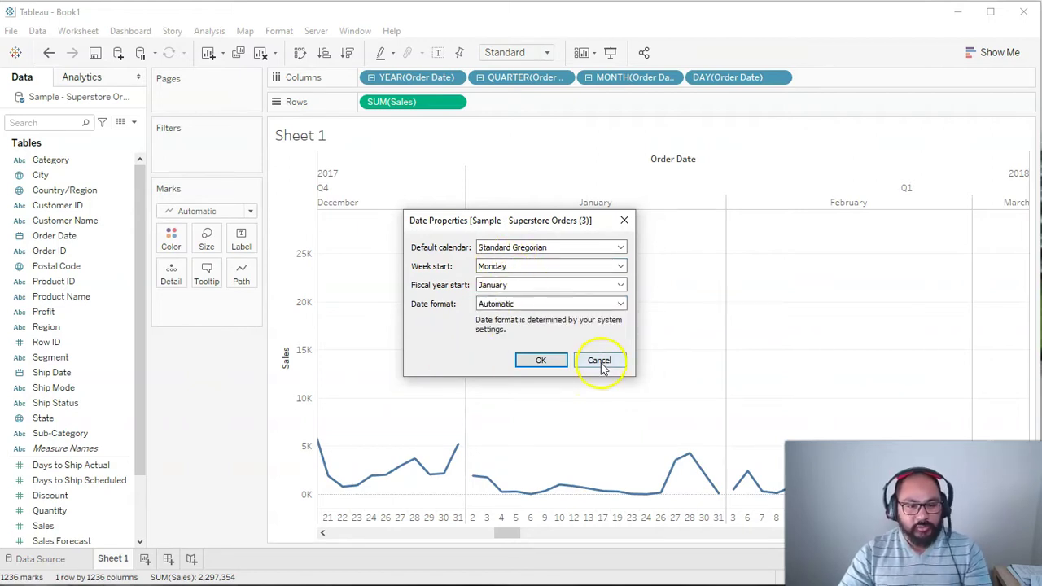
pyautogui.click(599, 360)
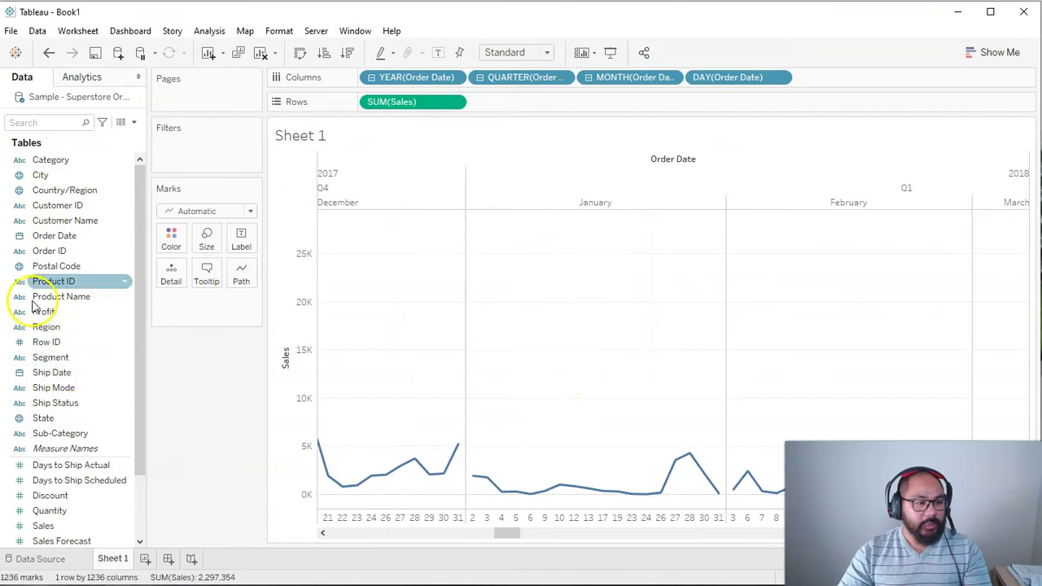
# Set Order Date's default fiscal year start to February, then scroll the chart back to early 2017
pyautogui.rightClick(53, 237)
pyautogui.click(32, 244)
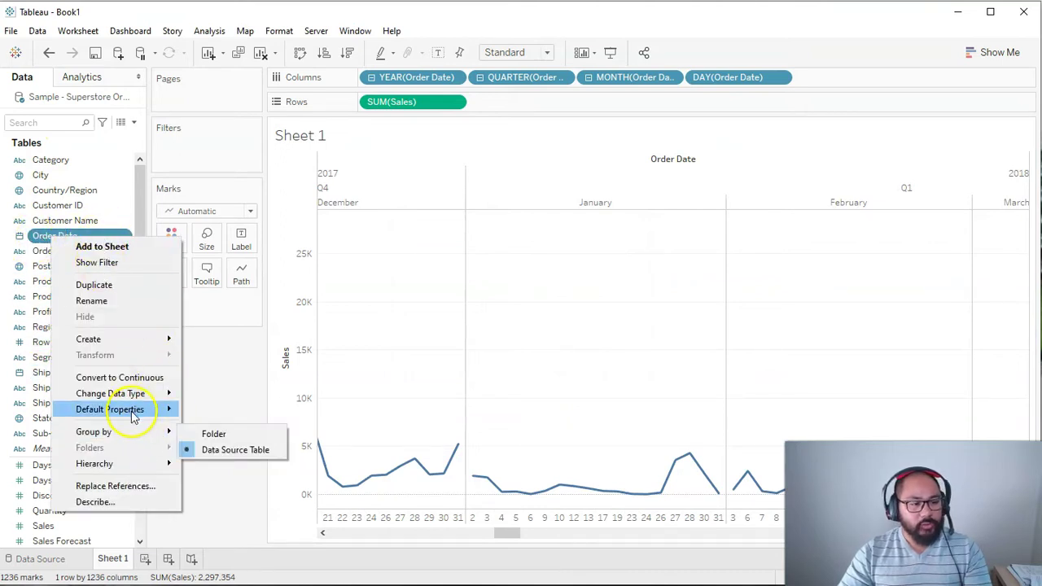
pyautogui.moveTo(133, 412)
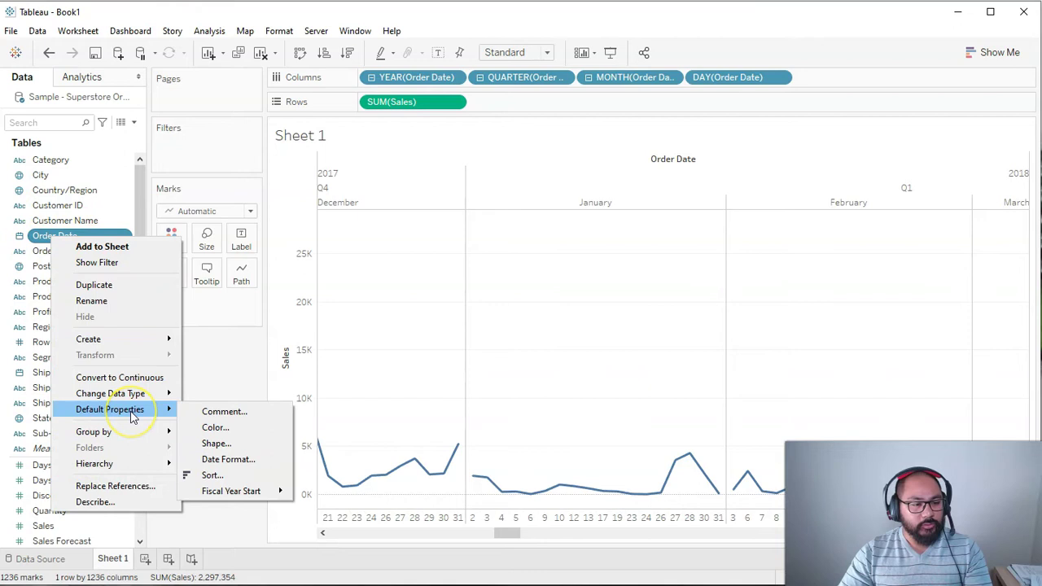
pyautogui.click(244, 494)
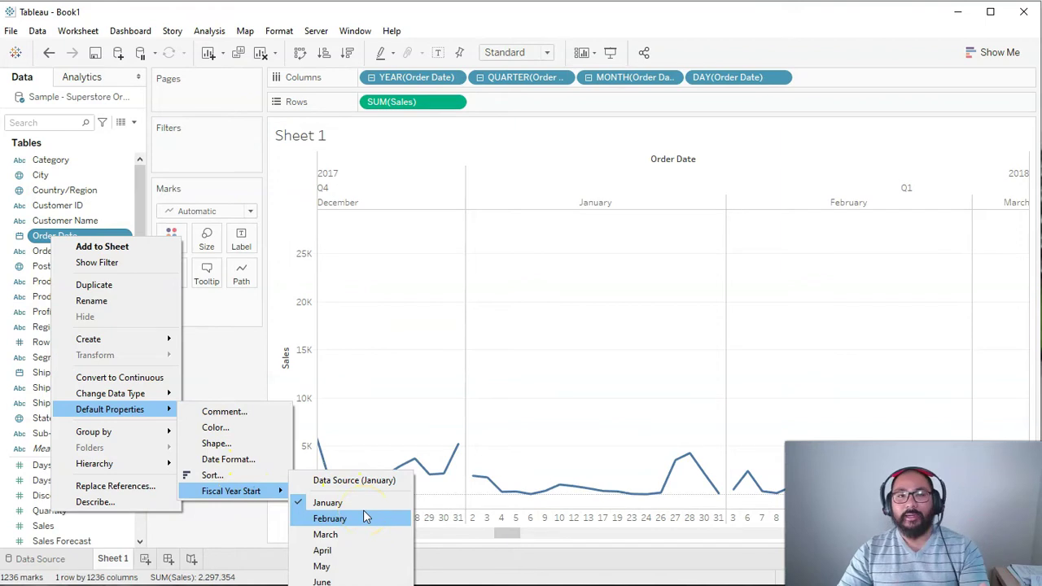
pyautogui.click(368, 521)
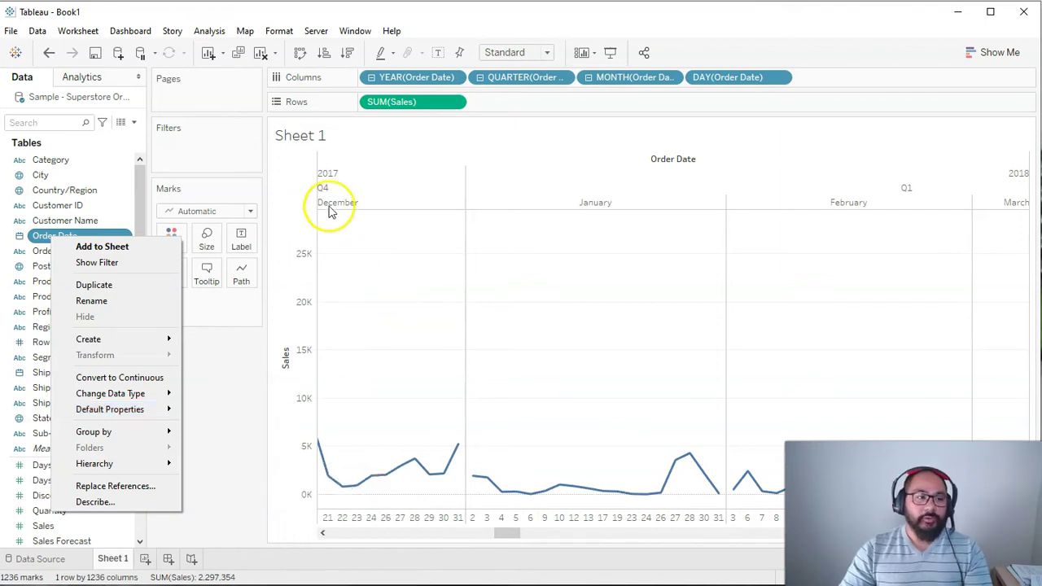
pyautogui.click(387, 317)
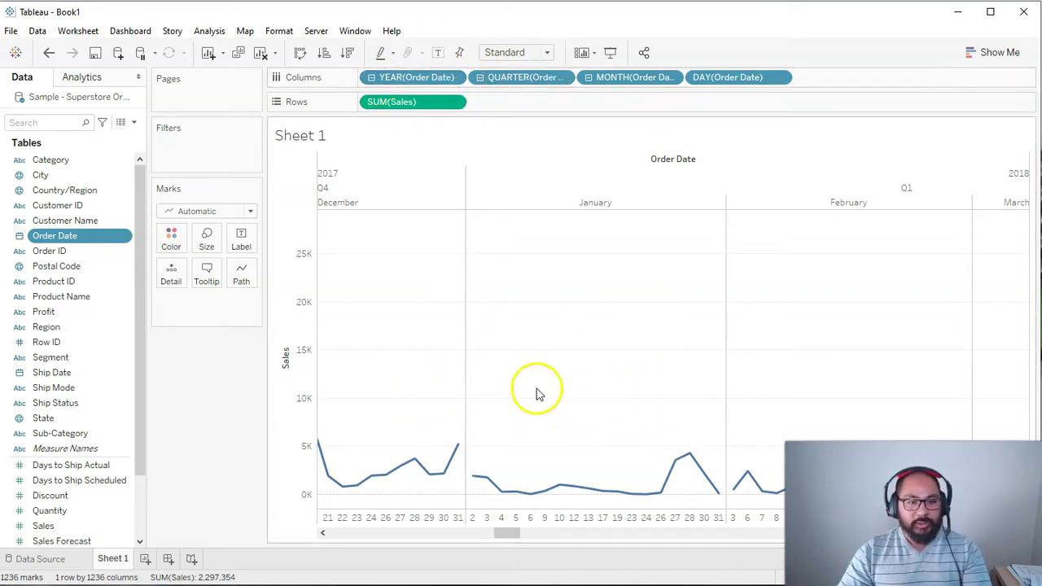
pyautogui.moveTo(507, 535); pyautogui.dragTo(342, 537)
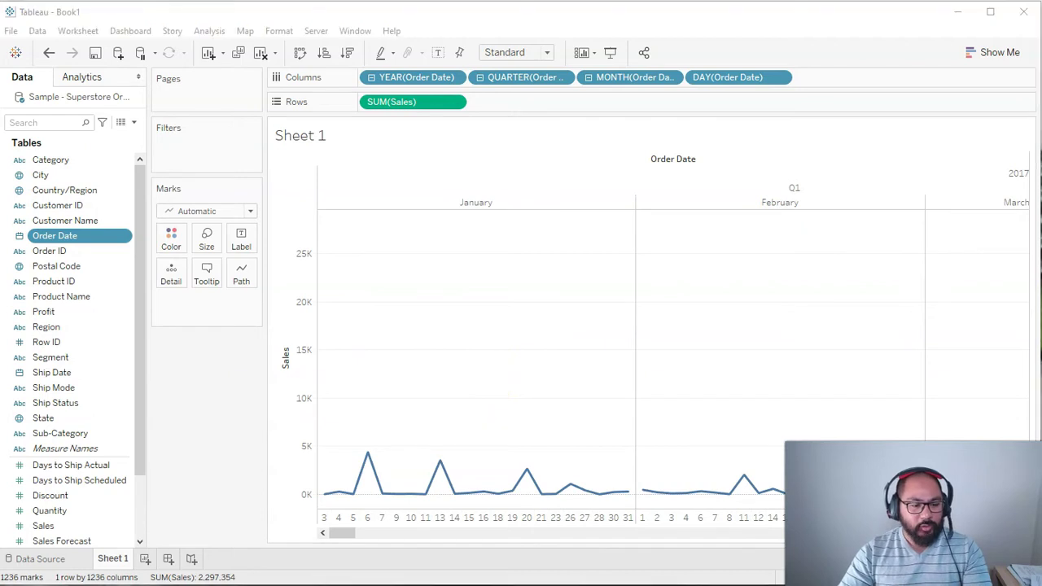
# In a blank Excel workbook, enter the Date Control heading and first date 1/01/2016, widening column A
pyautogui.click(431, 570)
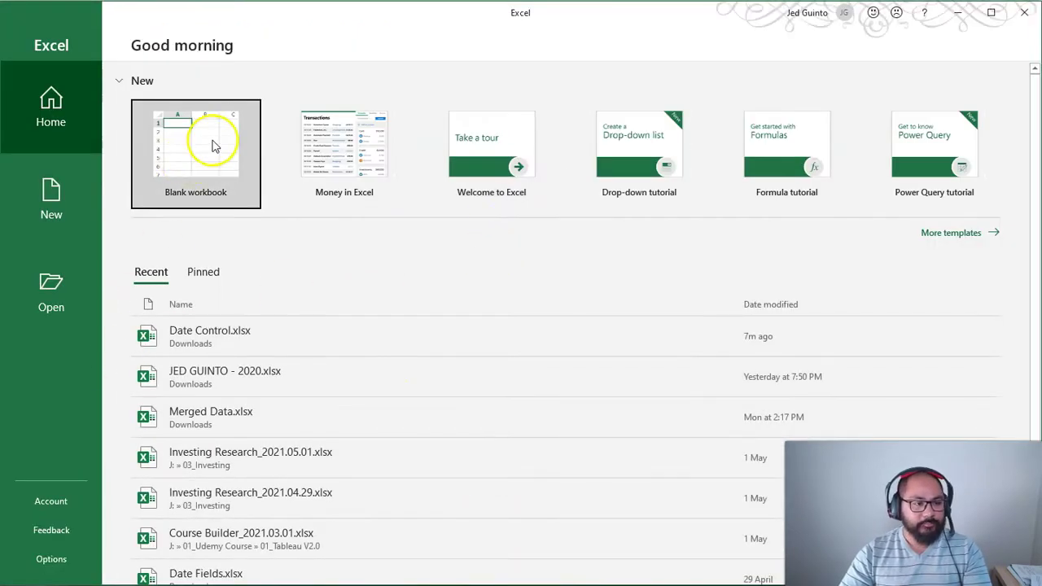
pyautogui.click(214, 144)
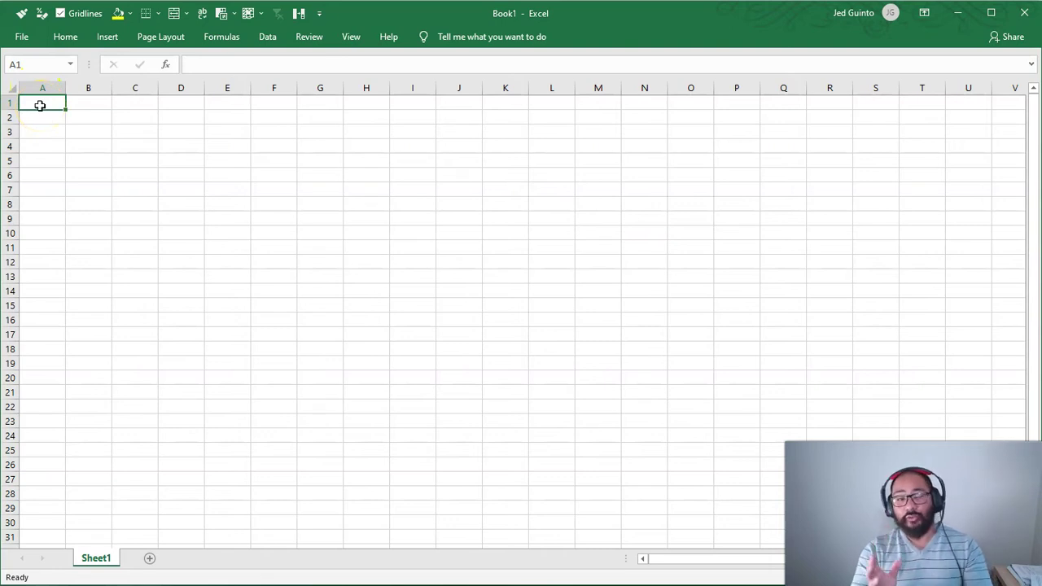
pyautogui.write('Date Contr')
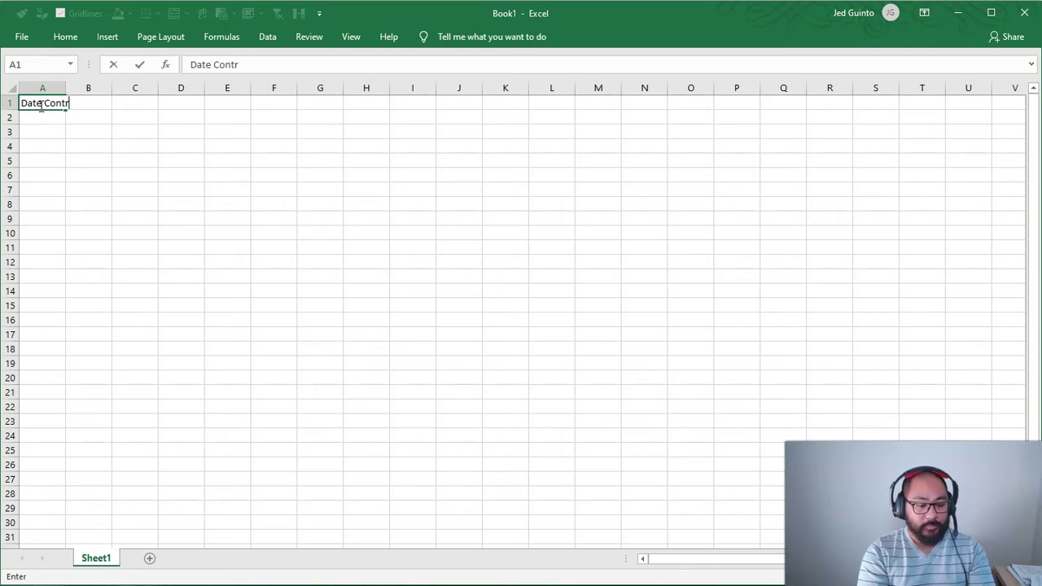
pyautogui.write('ol')
pyautogui.press('Return')
pyautogui.write('1/1/2016')
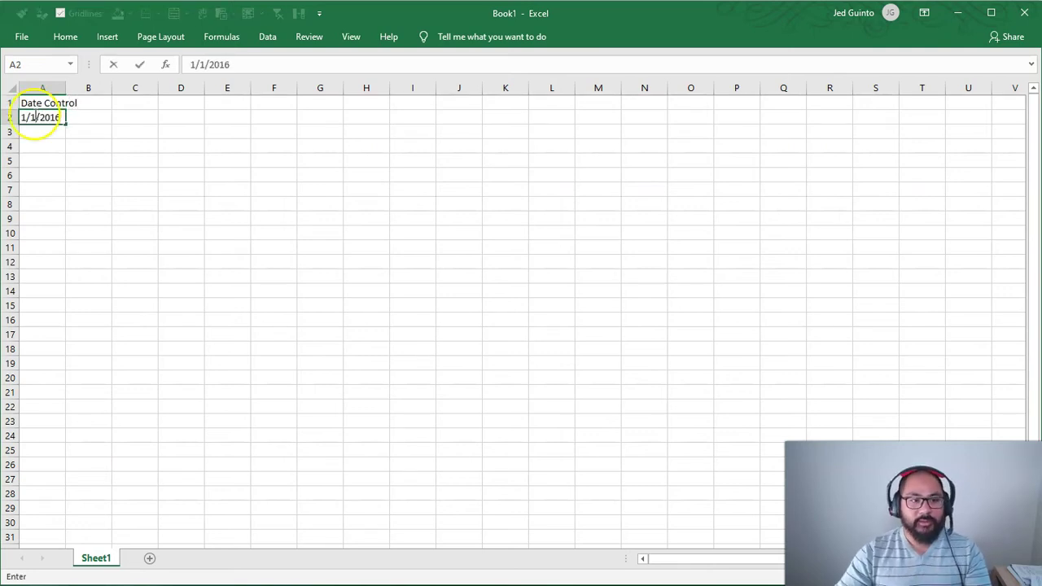
pyautogui.press('Return')
pyautogui.moveTo(716, 13); pyautogui.dragTo(922, 511)
pyautogui.moveTo(809, 492); pyautogui.dragTo(698, 24)
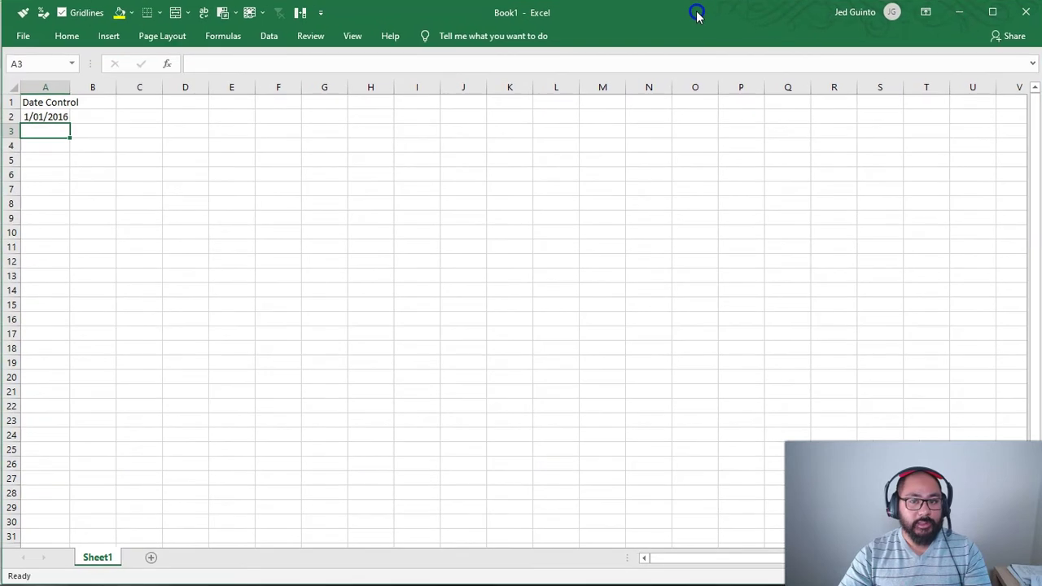
pyautogui.click(45, 117)
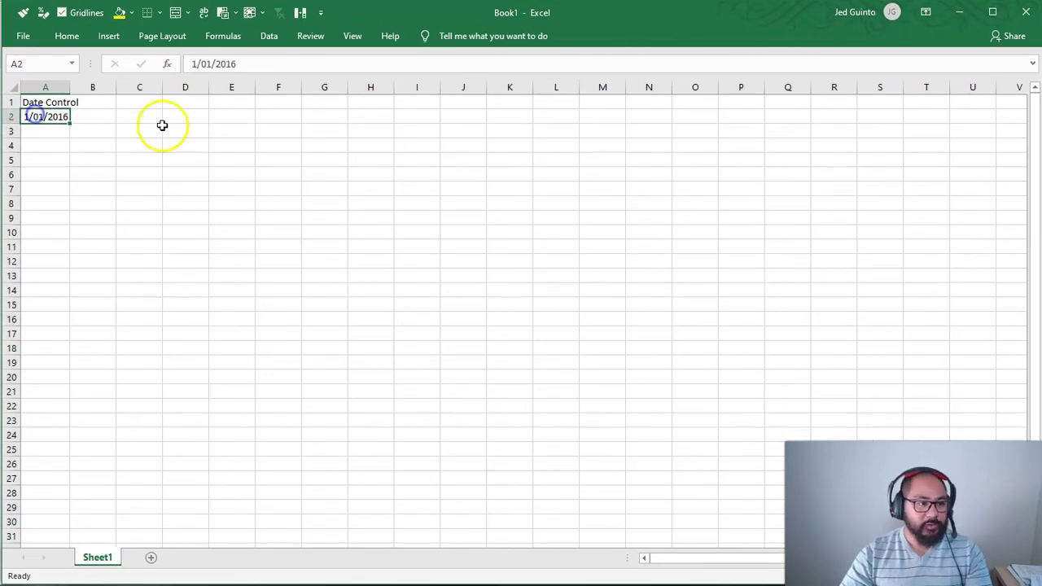
pyautogui.doubleClick(70, 87)
# Add the Day, Month, Year and Group headings in B1:E1
pyautogui.click(143, 101)
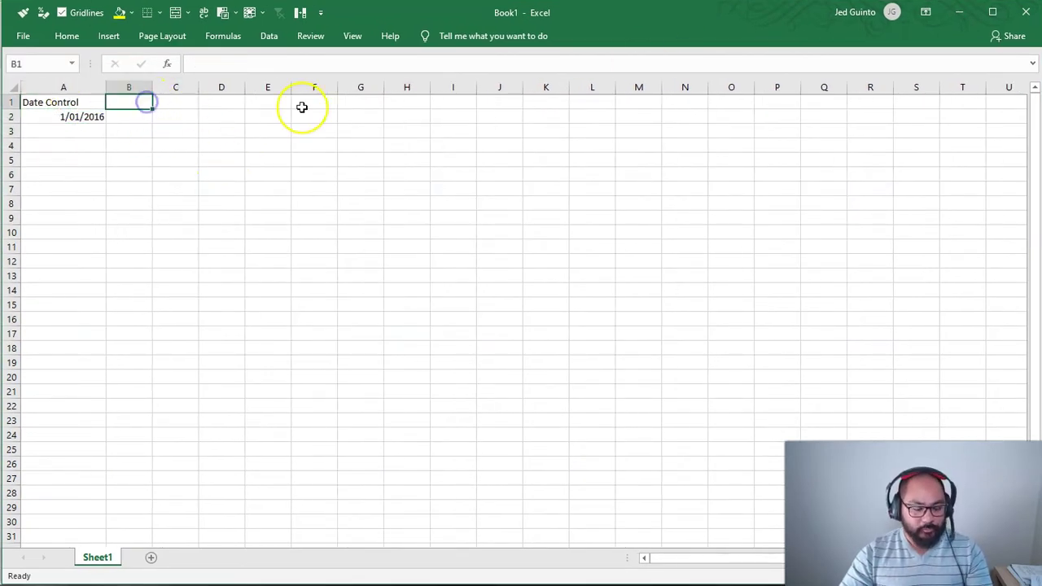
pyautogui.write('Day')
pyautogui.press('Tab')
pyautogui.write('Mo')
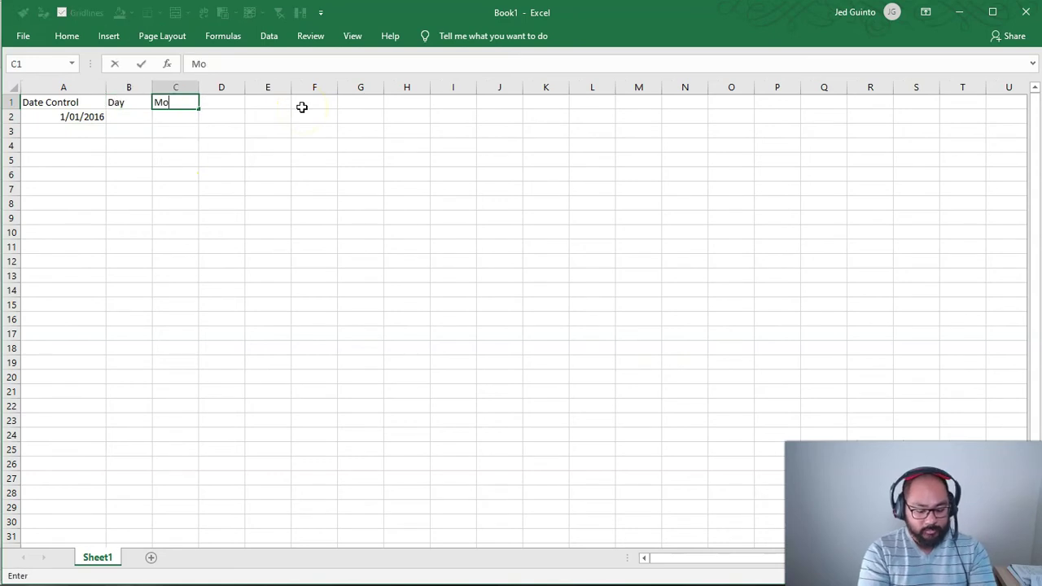
pyautogui.write('nth')
pyautogui.press('Tab')
pyautogui.write('Year')
pyautogui.press('Tab')
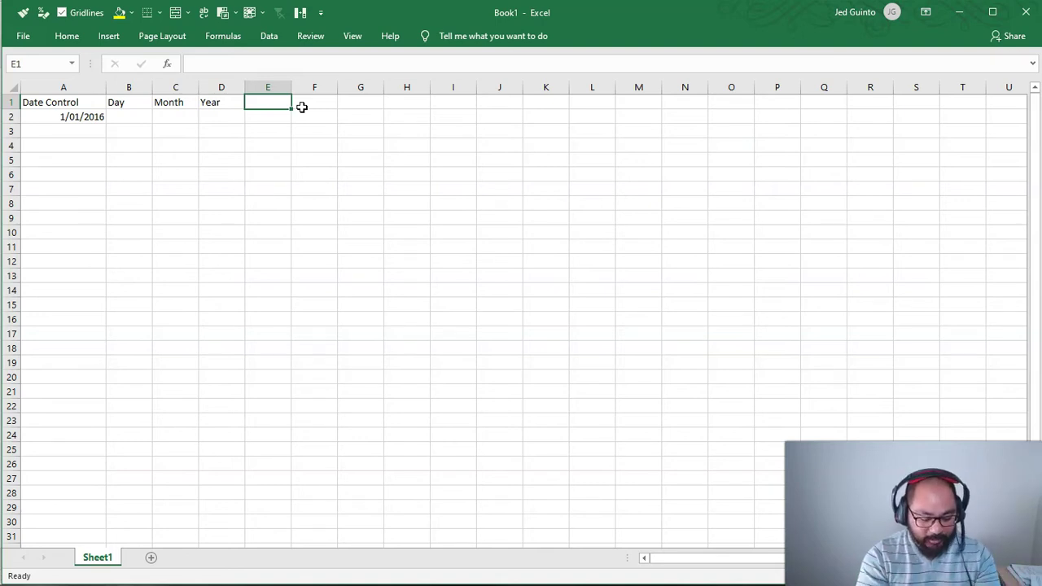
pyautogui.write('Group')
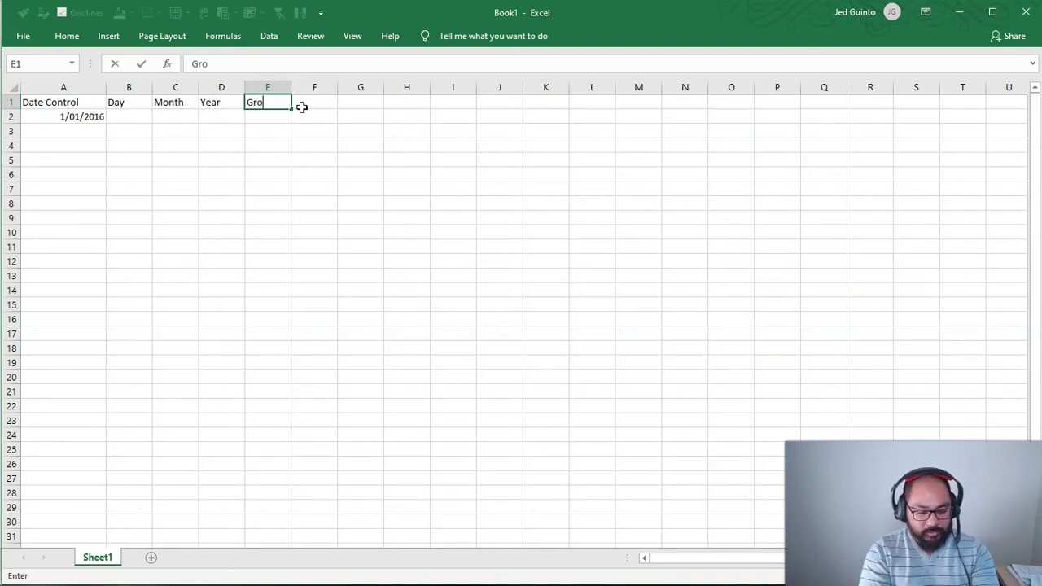
pyautogui.press('Return')
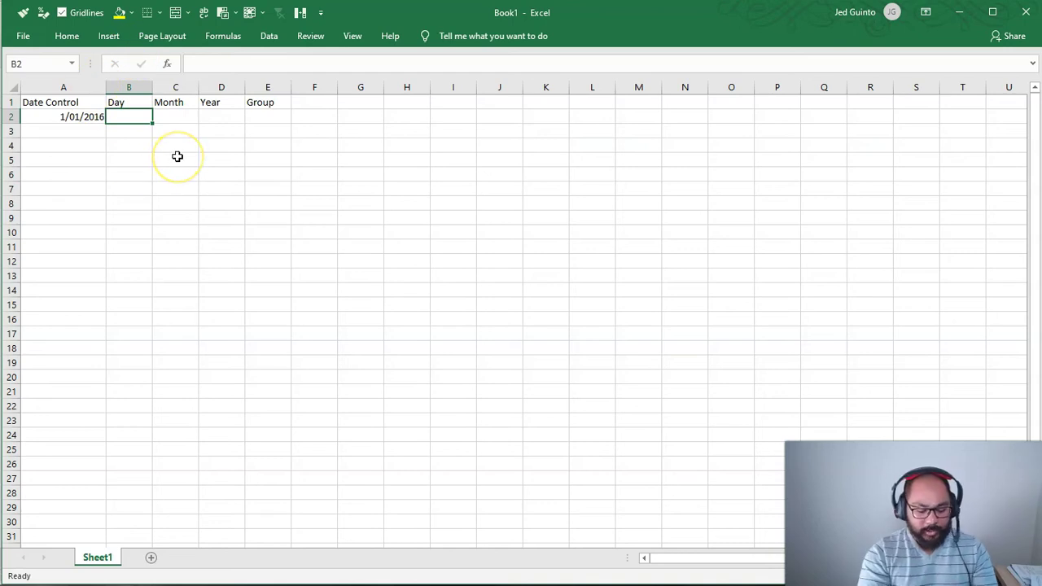
# Enter =DAY(A2), =MONTH(A2) and =YEAR(A2) in B2:D2, then select A2:D2
pyautogui.write('=da9')
pyautogui.press('BackSpace')
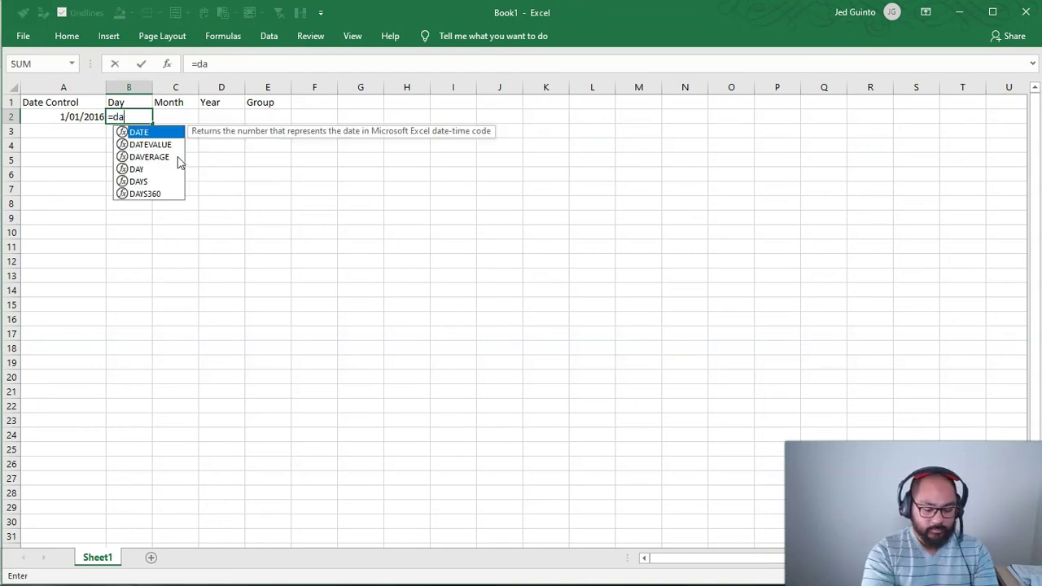
pyautogui.write('y(')
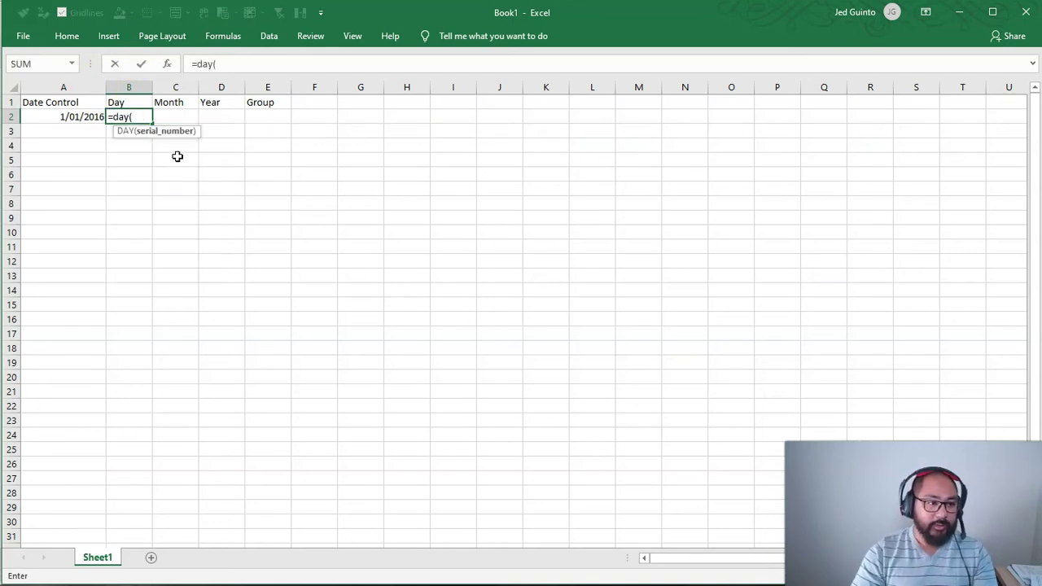
pyautogui.press('Left')
pyautogui.hotkey('ctrl', 'Return')
pyautogui.press('Right')
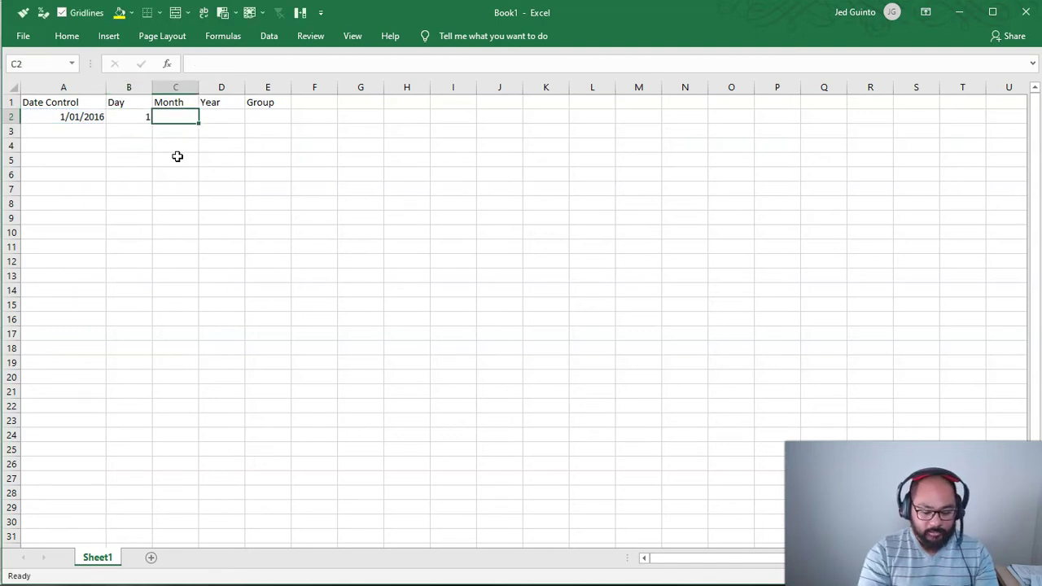
pyautogui.write('=month(')
pyautogui.press('Left')
pyautogui.press('Left')
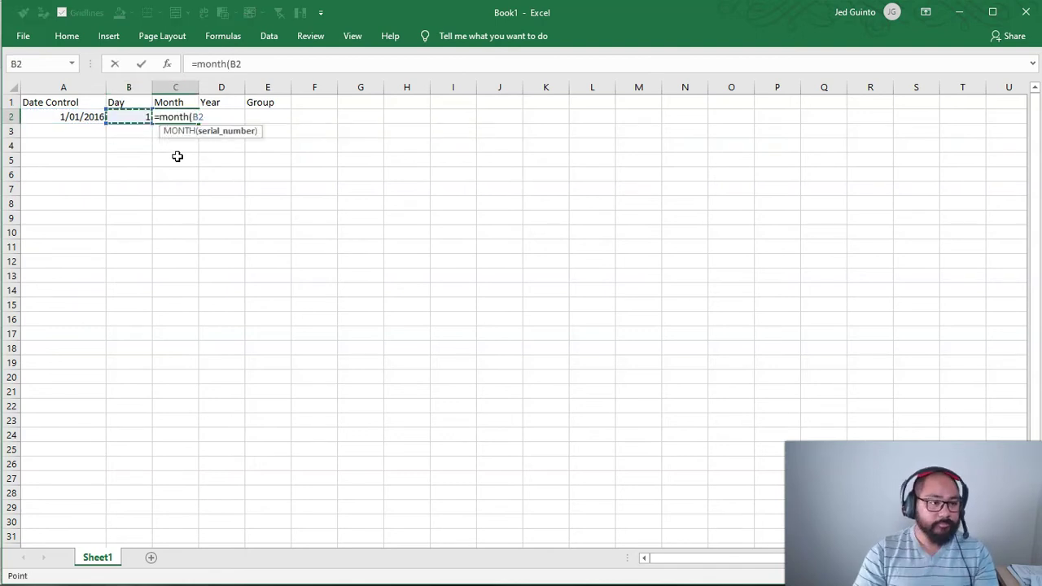
pyautogui.hotkey('ctrl', 'Return')
pyautogui.press('Right')
pyautogui.write('=year(')
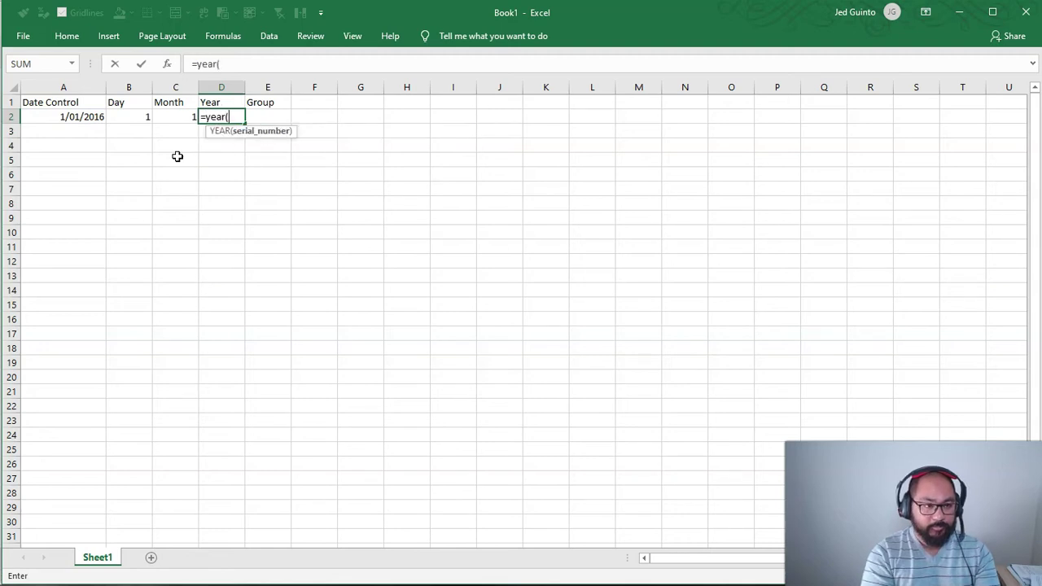
pyautogui.press('Left')
pyautogui.press('Left')
pyautogui.press('Left')
pyautogui.hotkey('ctrl', 'Return')
pyautogui.press('Left')
pyautogui.press('Right')
pyautogui.press('Right')
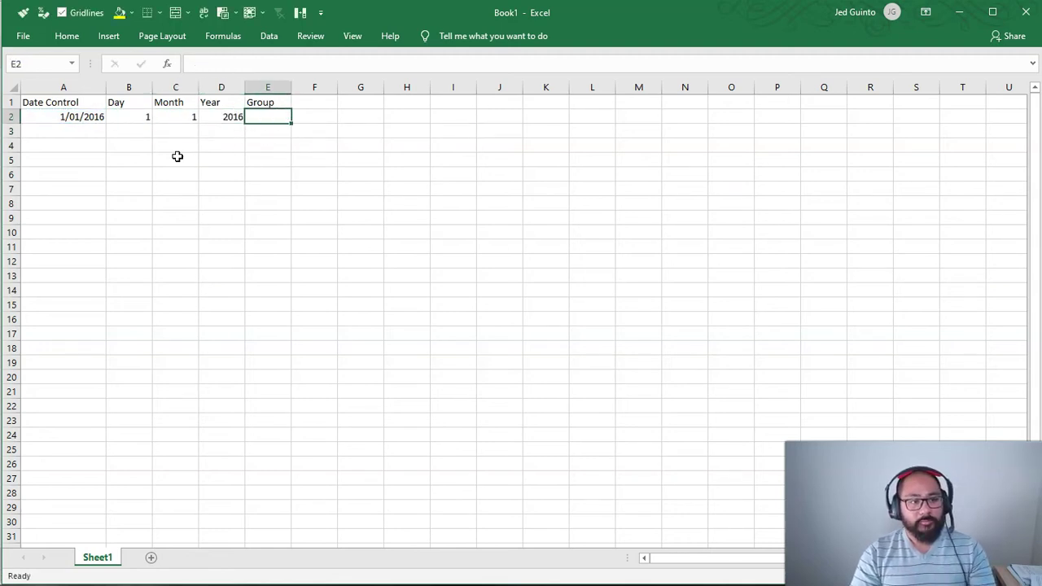
pyautogui.press('Left')
pyautogui.press('Left')
pyautogui.press('Left')
pyautogui.press('Left')
pyautogui.hotkey('shift', 'Right')
pyautogui.hotkey('shift', 'Right')
pyautogui.hotkey('shift', 'Right')
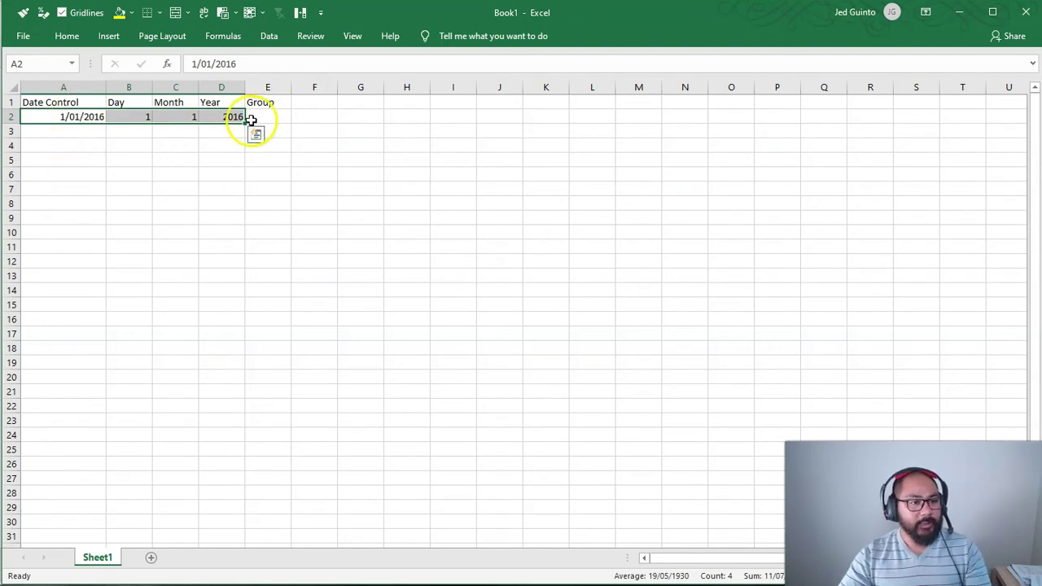
# Fill A2:D2 down to row 2718 for daily dates through 9/06/2023, then return to the top
pyautogui.moveTo(242, 122); pyautogui.dragTo(250, 521)
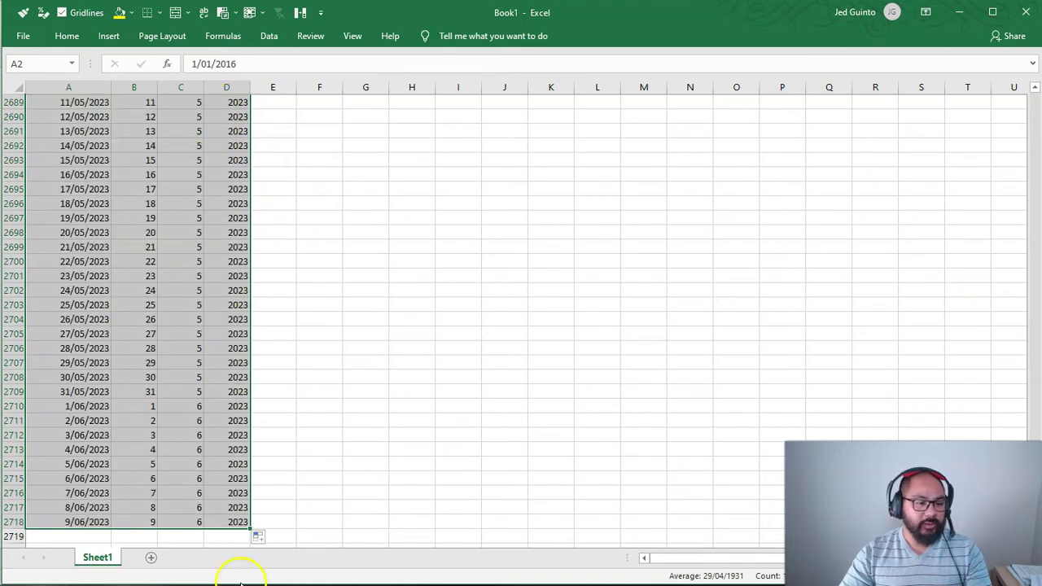
pyautogui.click(310, 447)
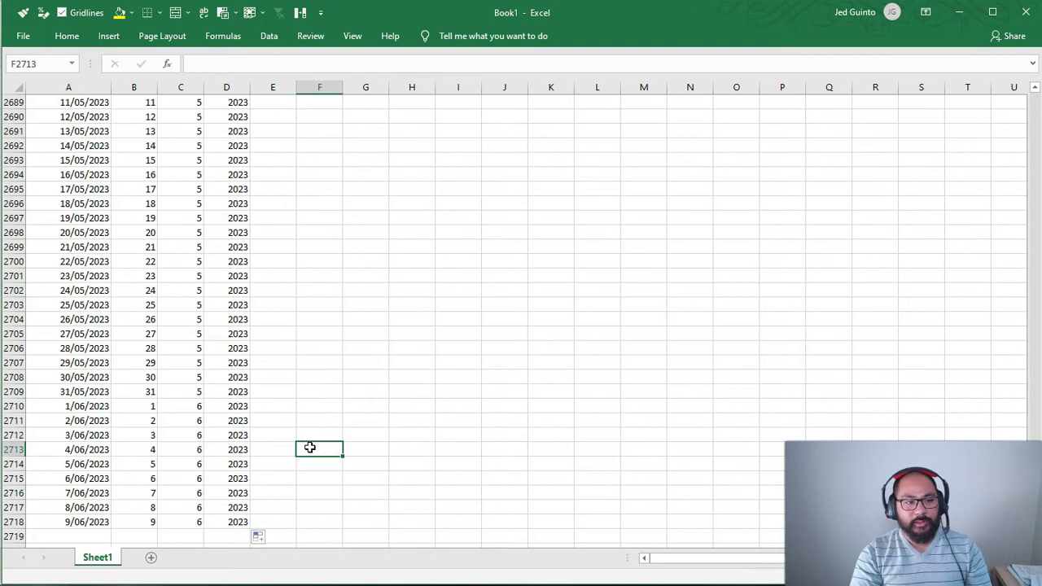
pyautogui.hotkey('ctrl', 'Home')
pyautogui.click(274, 116)
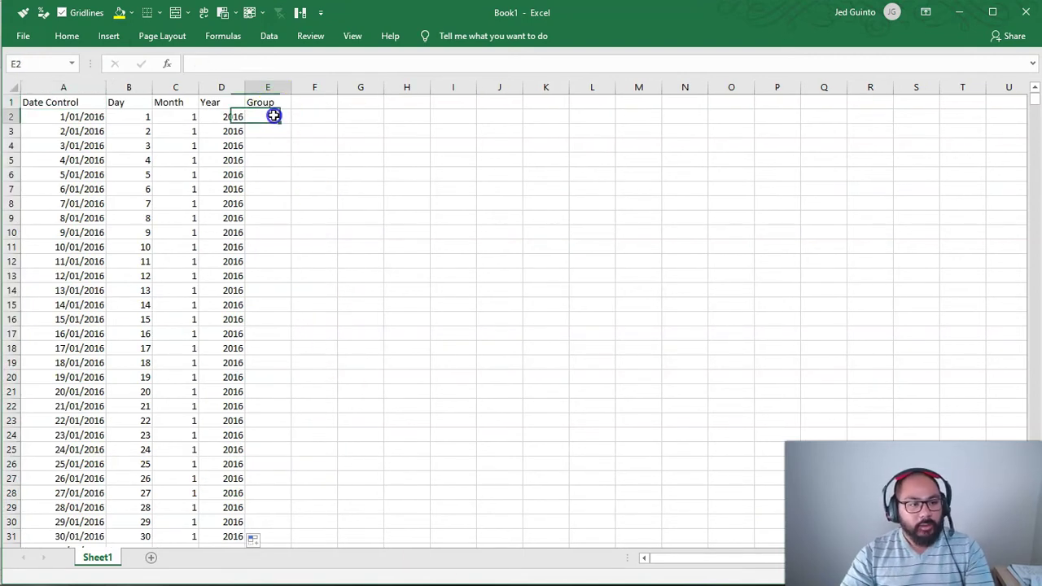
# Turn on filters for the header row from the Data tab
pyautogui.click(9, 103)
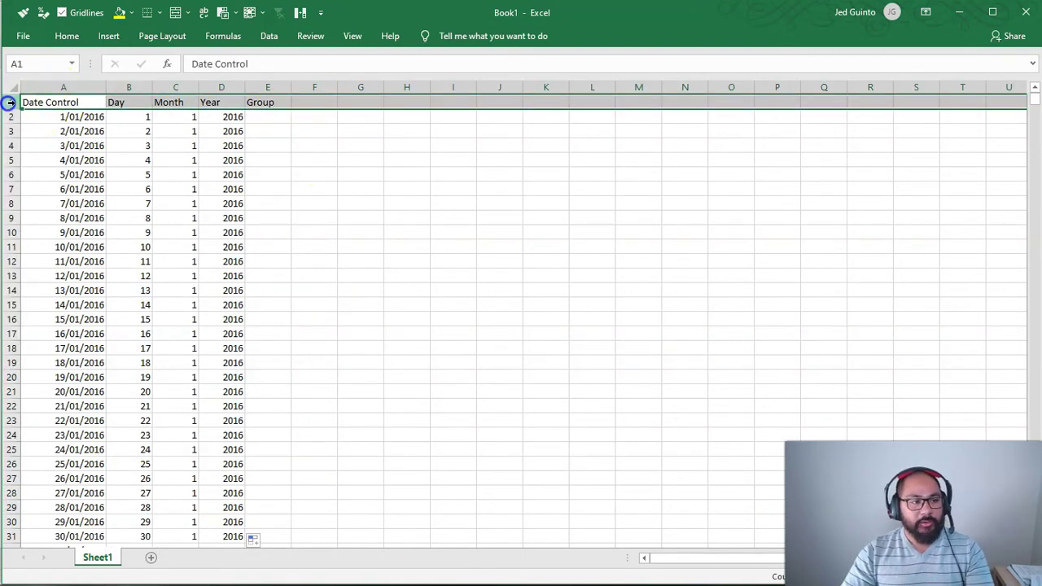
pyautogui.click(269, 35)
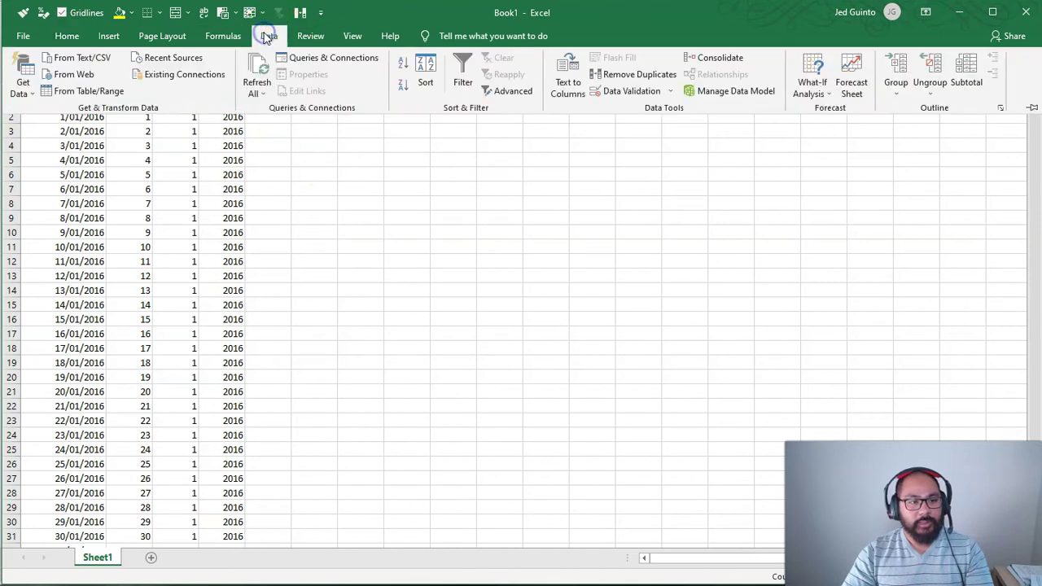
pyautogui.click(462, 74)
pyautogui.click(324, 228)
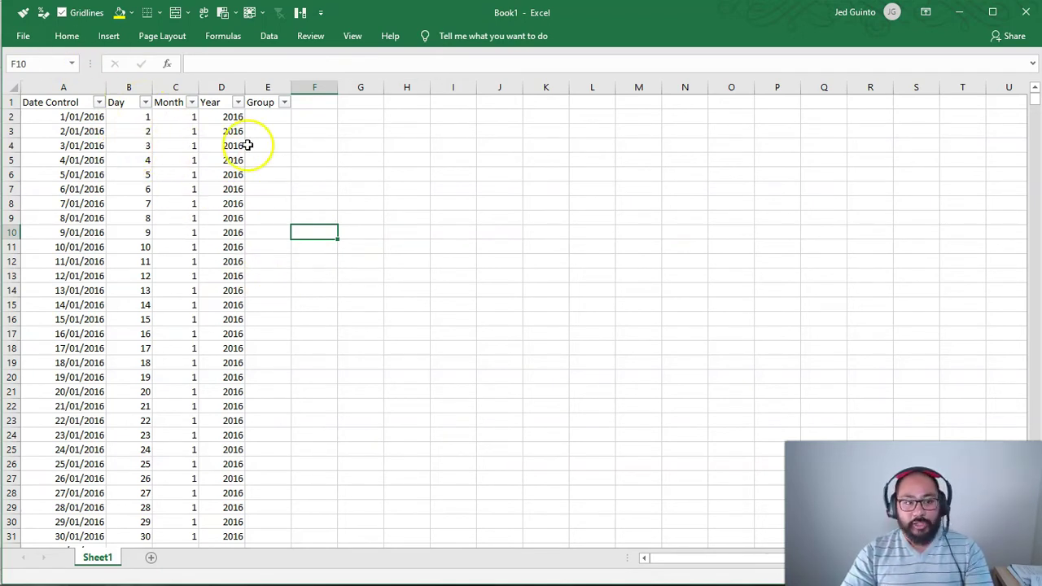
# Filter the Day column to 3 and the Month column to 1, leaving eight rows
pyautogui.click(141, 102)
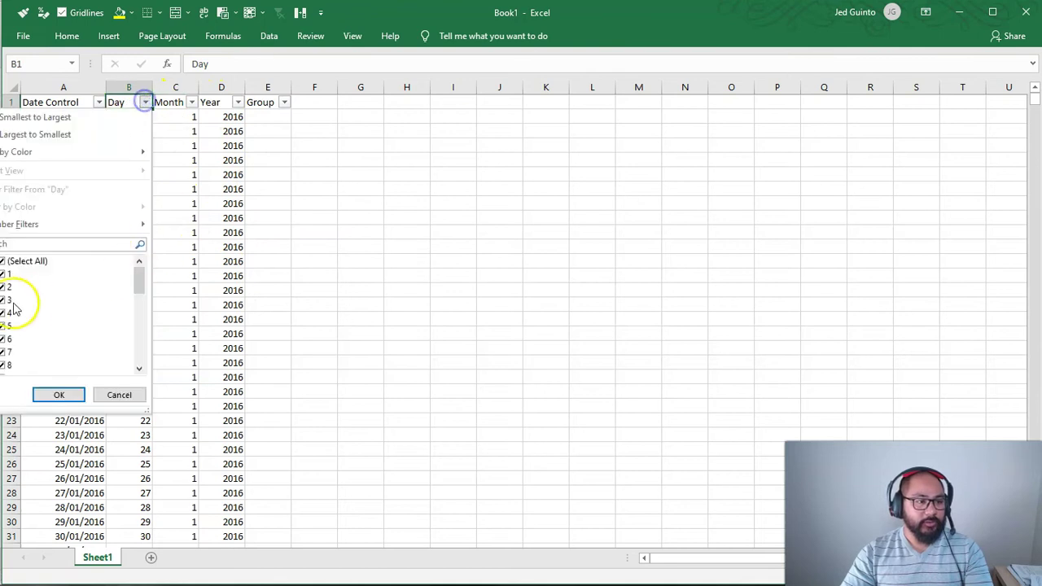
pyautogui.click(5, 261)
pyautogui.click(10, 300)
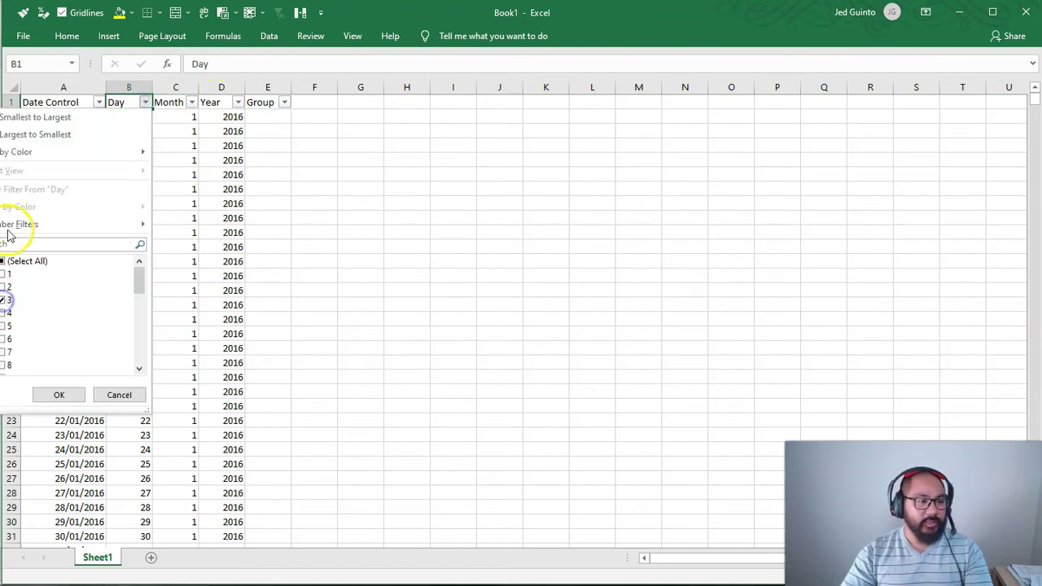
pyautogui.click(63, 397)
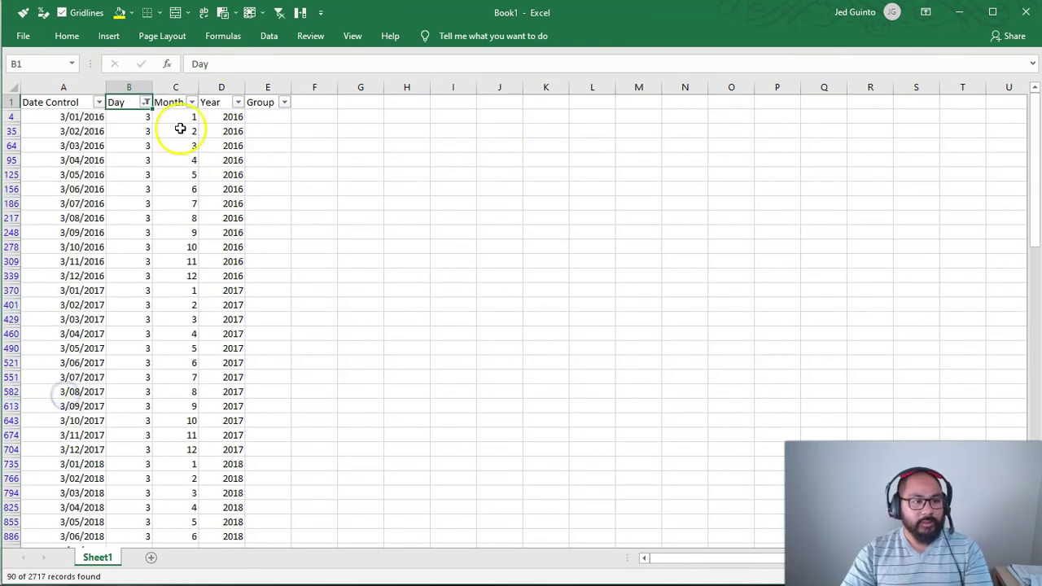
pyautogui.click(191, 102)
pyautogui.click(77, 261)
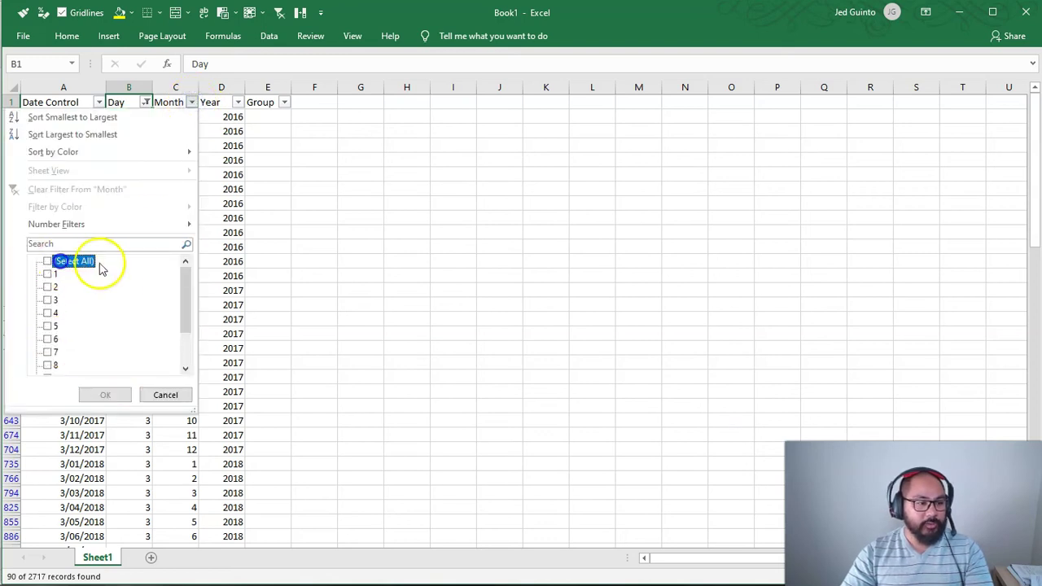
pyautogui.click(47, 275)
pyautogui.click(105, 395)
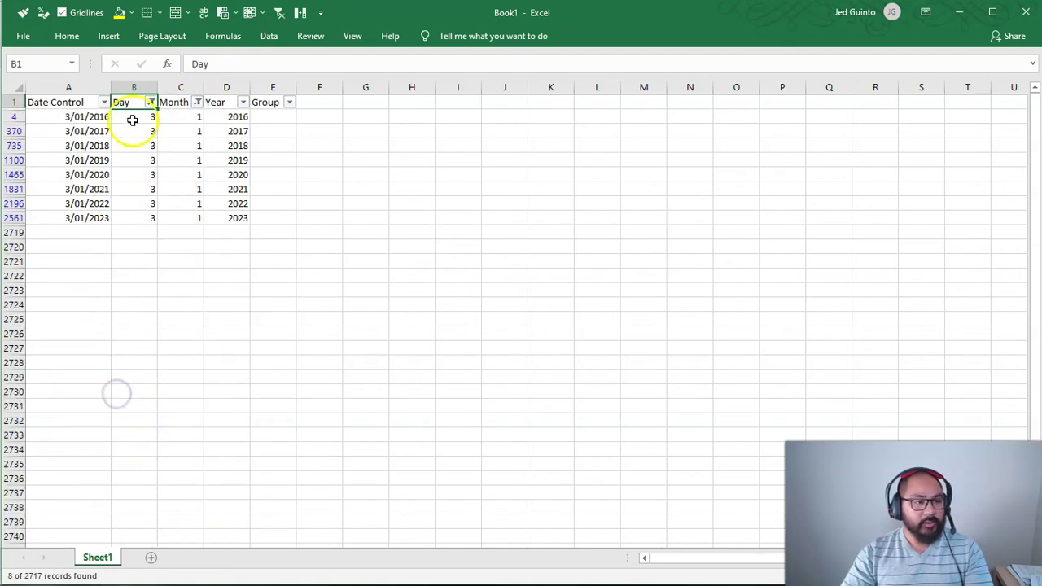
pyautogui.moveTo(65, 116); pyautogui.dragTo(217, 222)
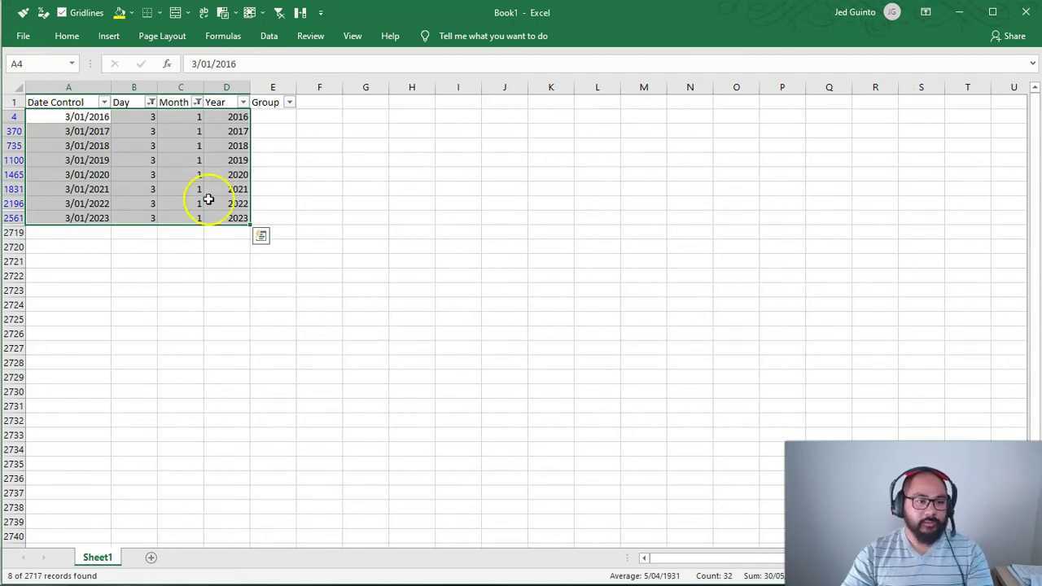
pyautogui.click(277, 104)
# Type Group 1 through Group 8 in column E for the 2016–2023 3 January rows
pyautogui.click(274, 116)
pyautogui.write('G')
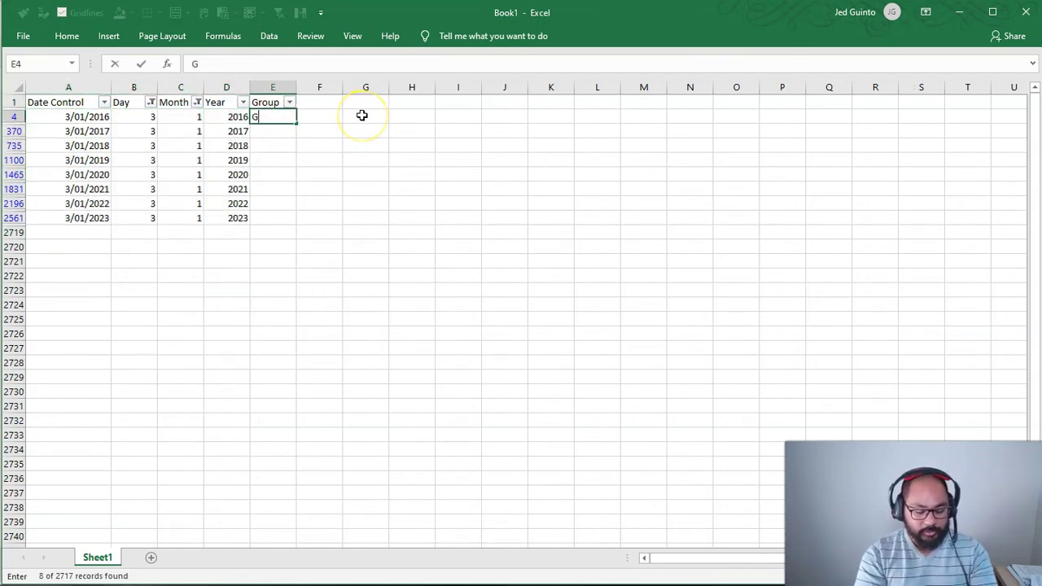
pyautogui.write('roup 1')
pyautogui.press('Return')
pyautogui.press('Up')
pyautogui.press('Down')
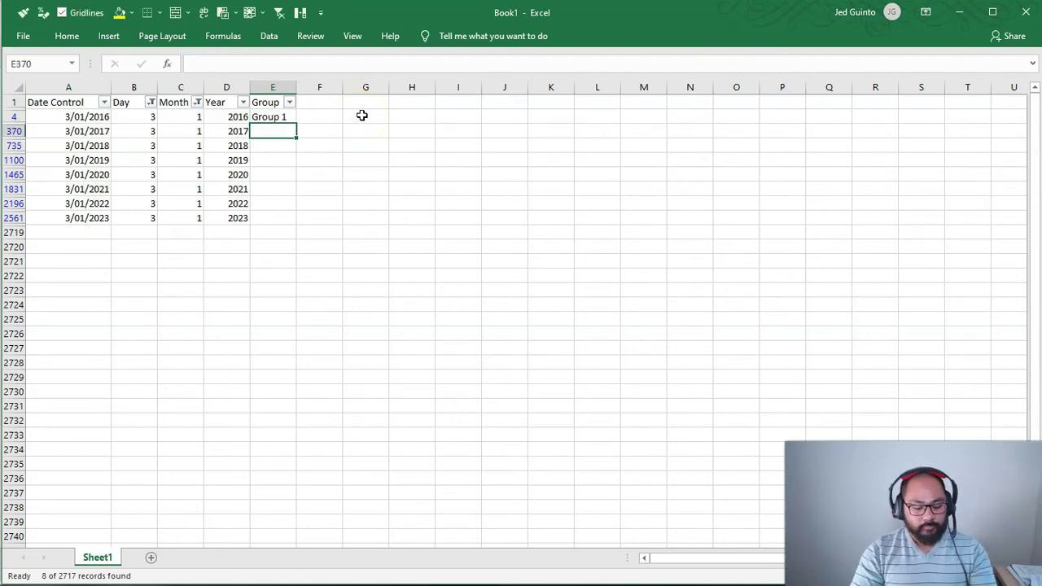
pyautogui.write('Group 2')
pyautogui.press('Return')
pyautogui.write('Gro')
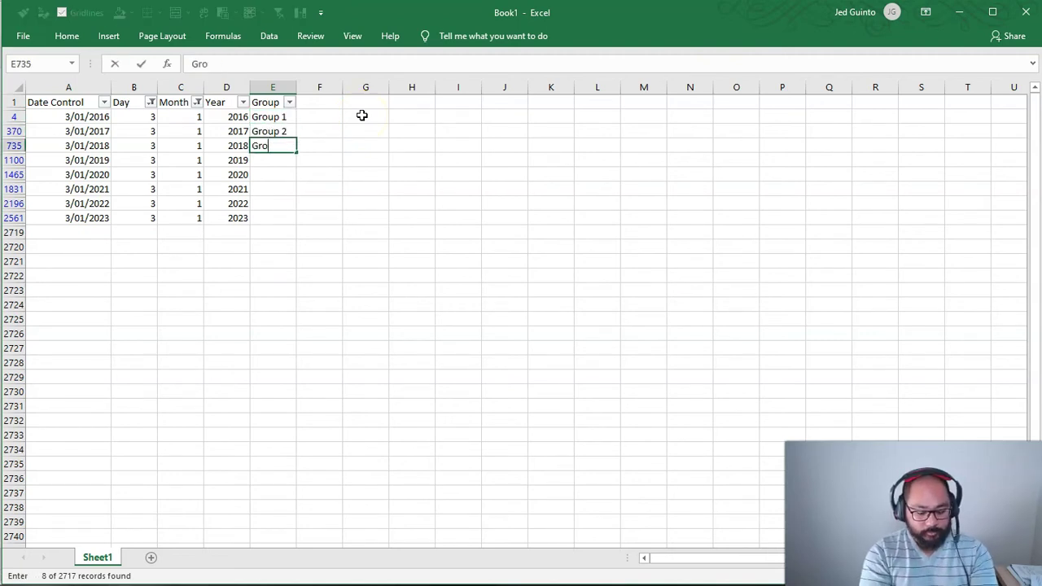
pyautogui.write('up 3')
pyautogui.press('Return')
pyautogui.write('Group ')
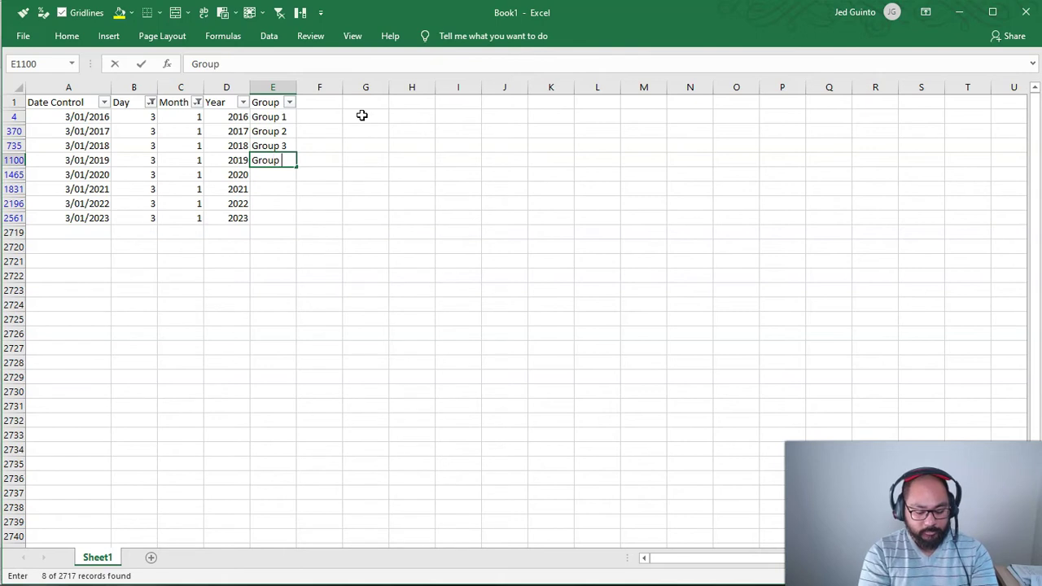
pyautogui.write('4')
pyautogui.press('Return')
pyautogui.write('Group 5')
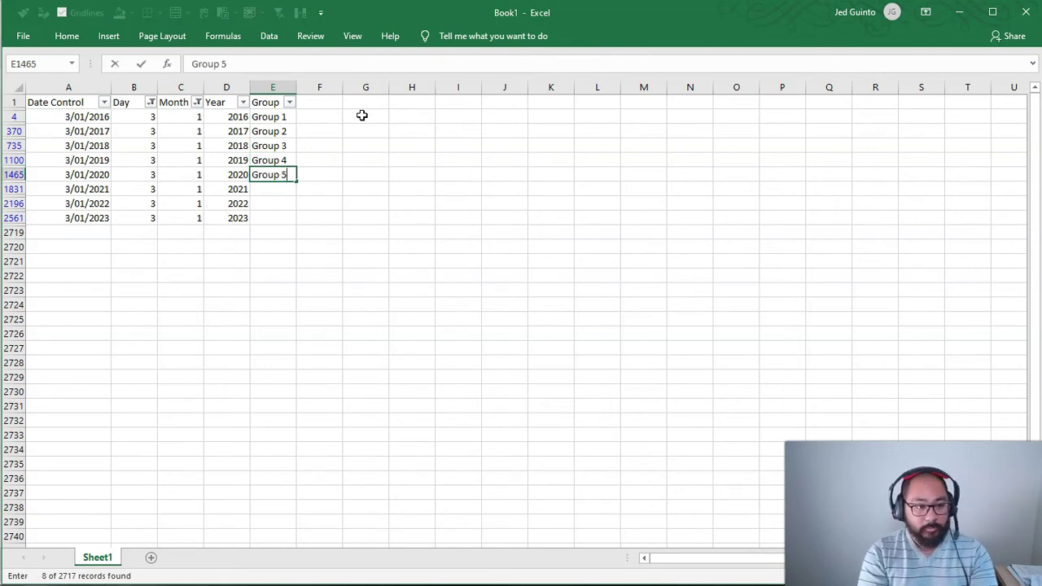
pyautogui.press('Return')
pyautogui.write('Group 6')
pyautogui.press('Return')
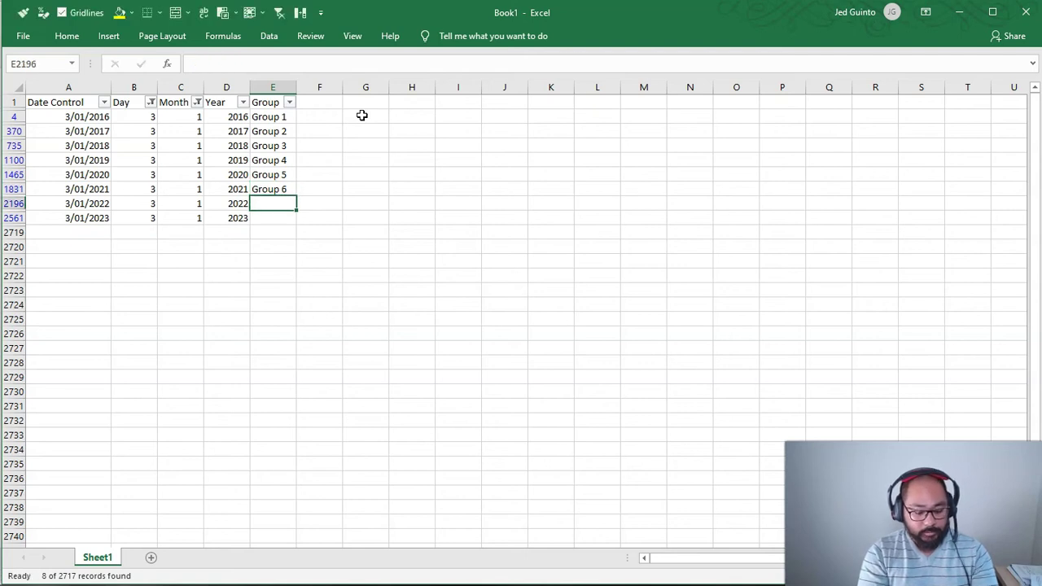
pyautogui.write('Group 7')
pyautogui.press('Return')
pyautogui.write('Gro')
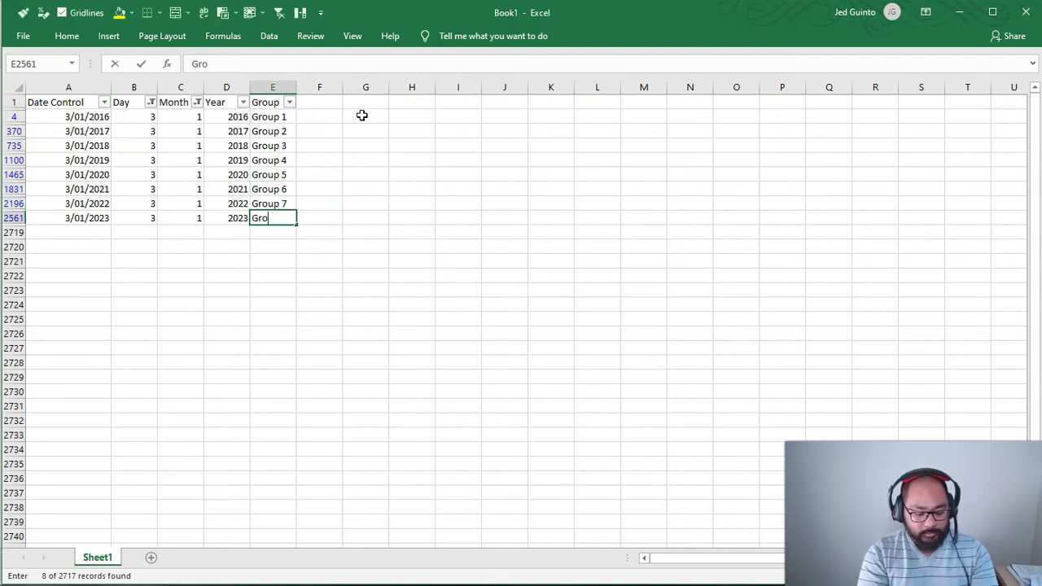
pyautogui.write('up 8')
pyautogui.press('Return')
pyautogui.click(404, 202)
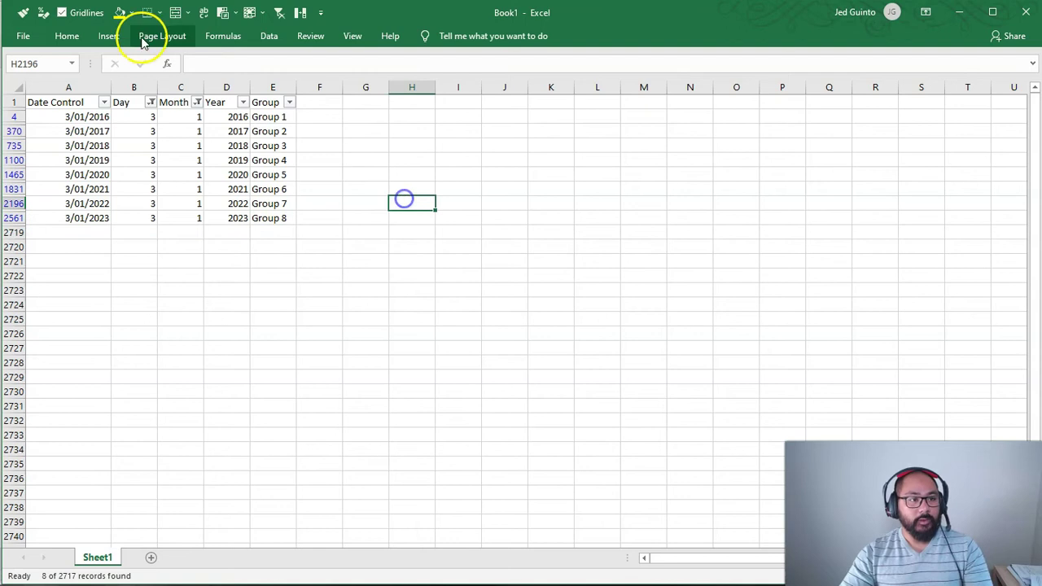
# Clear all filters so every date shows again
pyautogui.click(270, 36)
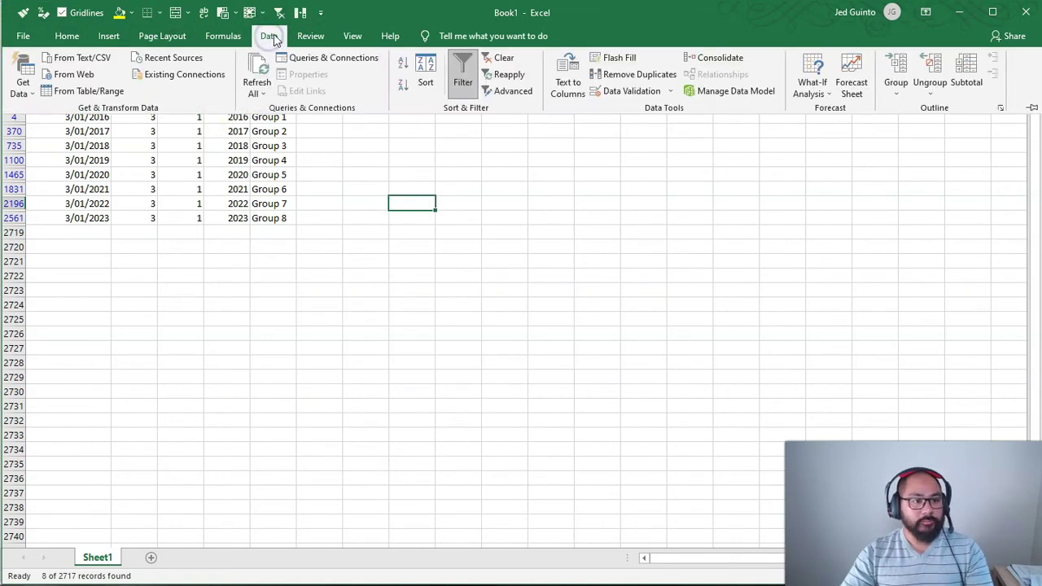
pyautogui.click(497, 59)
pyautogui.click(272, 146)
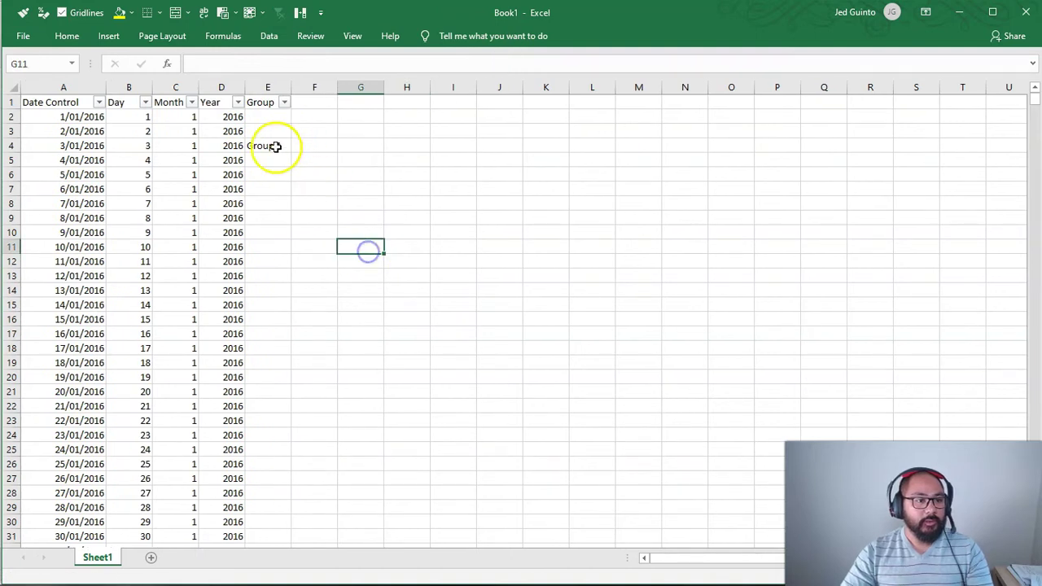
pyautogui.moveTo(272, 161); pyautogui.dragTo(260, 259)
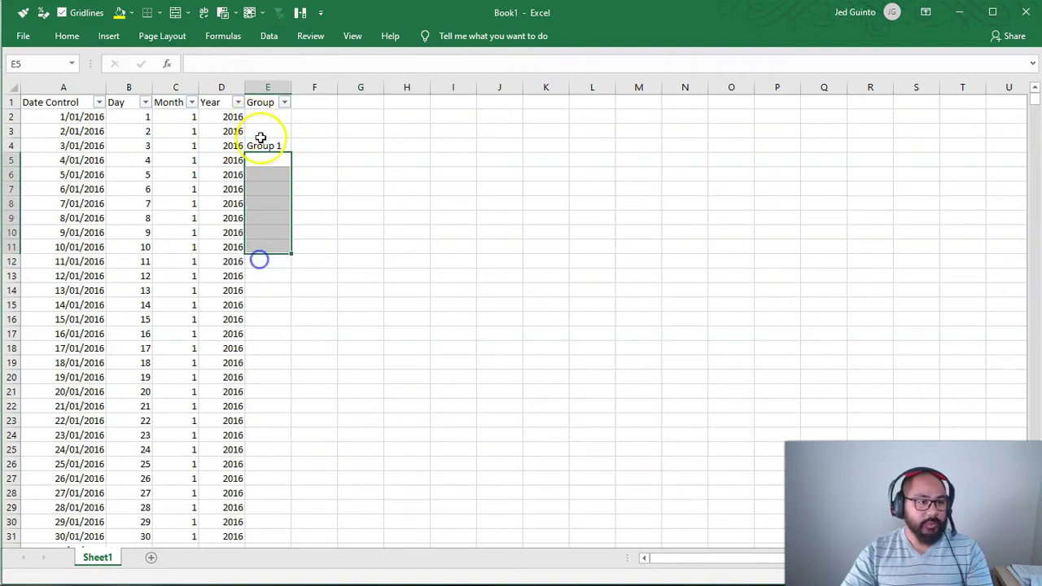
# Fill E2:E3 for 1 and 2 January 2016 with Group 0
pyautogui.moveTo(266, 117); pyautogui.dragTo(268, 126)
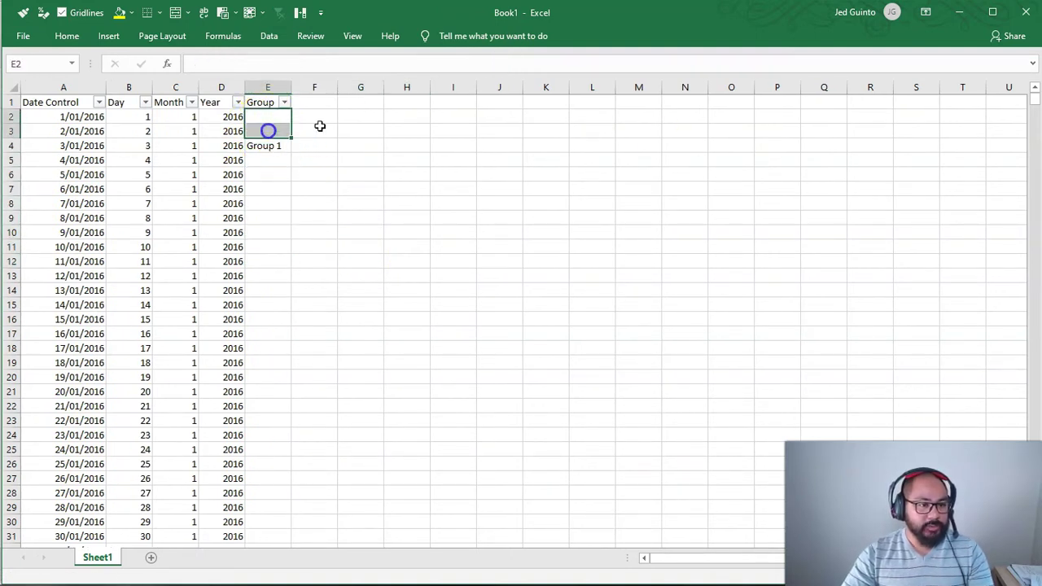
pyautogui.write('Group 0')
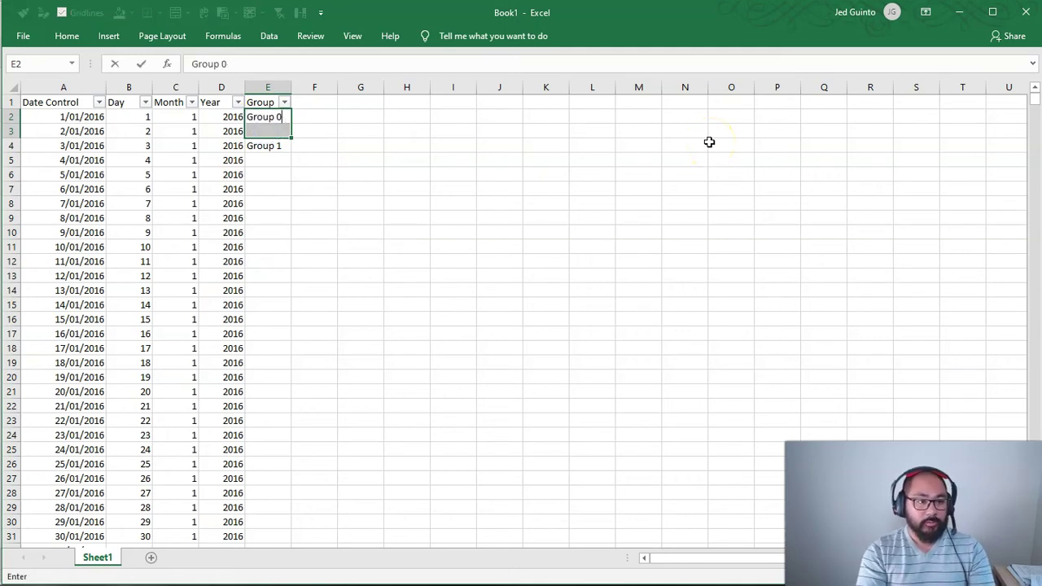
pyautogui.hotkey('ctrl', 'Return')
pyautogui.moveTo(60, 145); pyautogui.dragTo(293, 150)
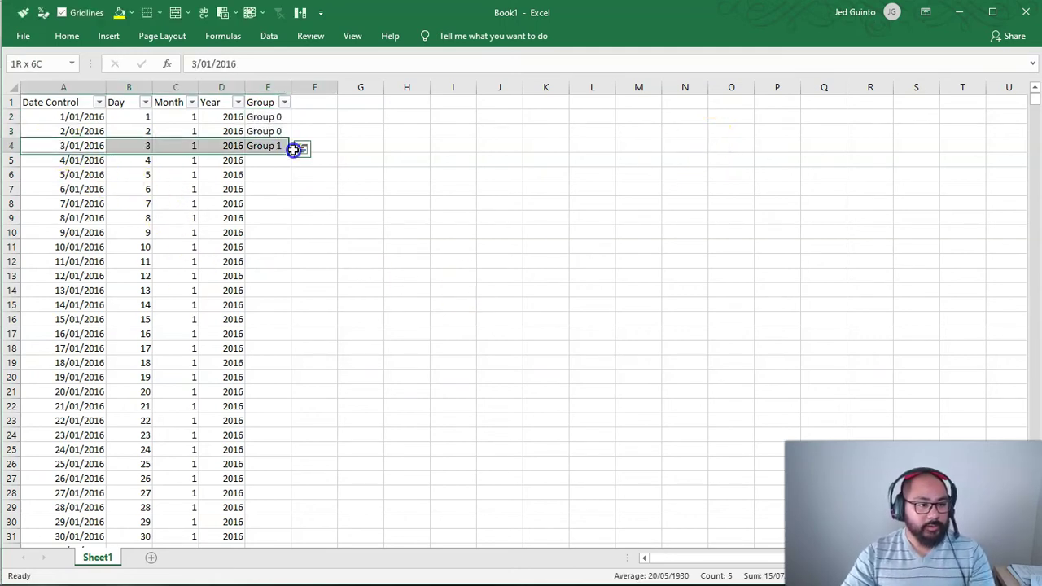
pyautogui.click(272, 161)
pyautogui.click(270, 146)
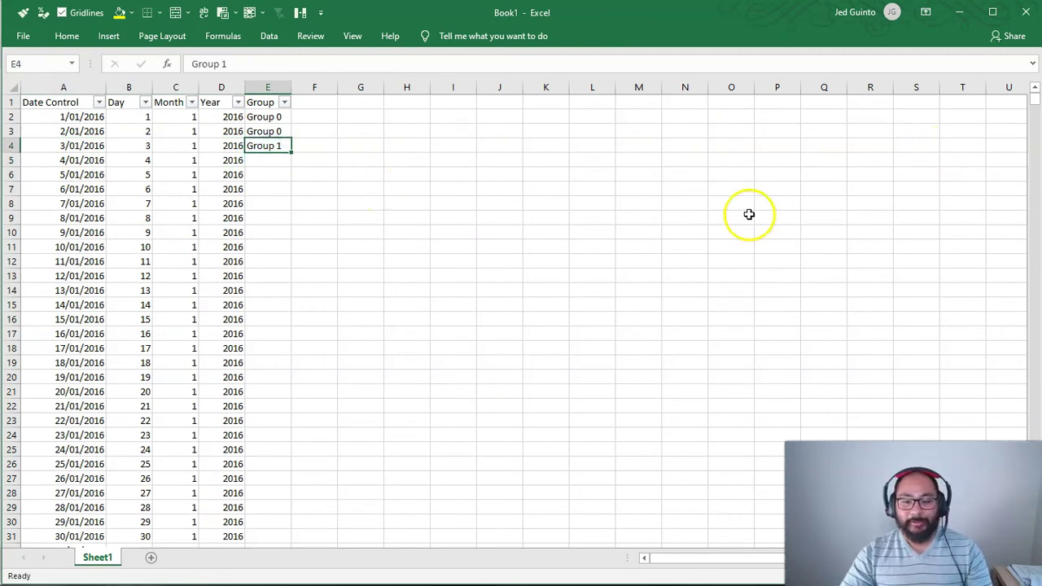
pyautogui.click(368, 146)
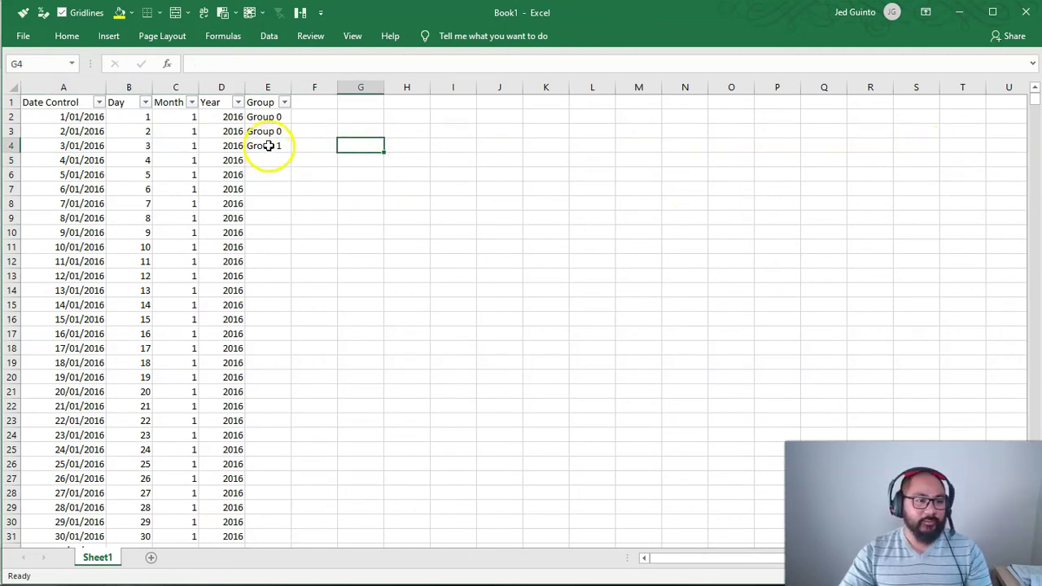
pyautogui.click(268, 145)
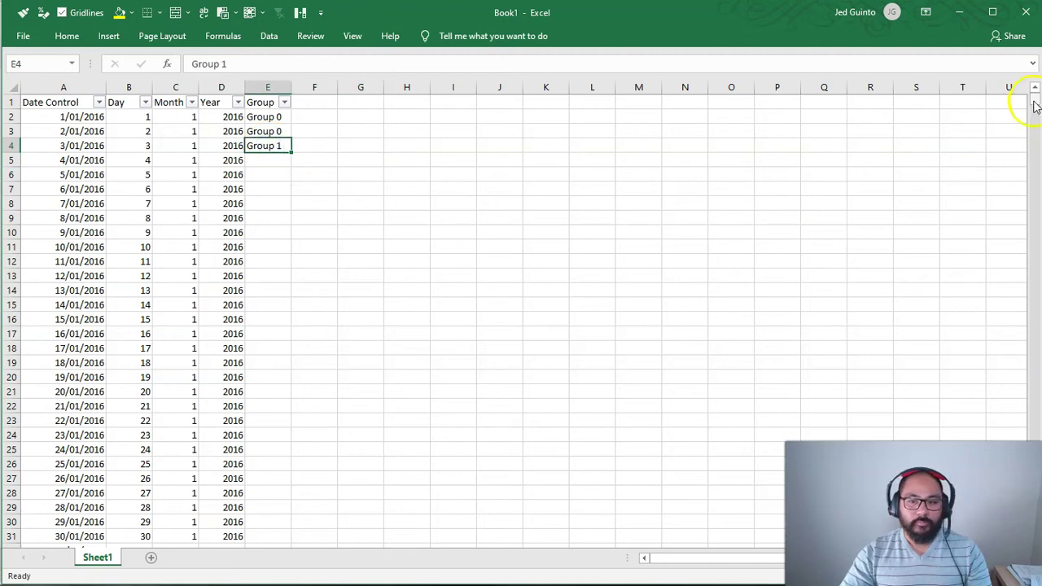
pyautogui.moveTo(1032, 108); pyautogui.dragTo(1034, 391)
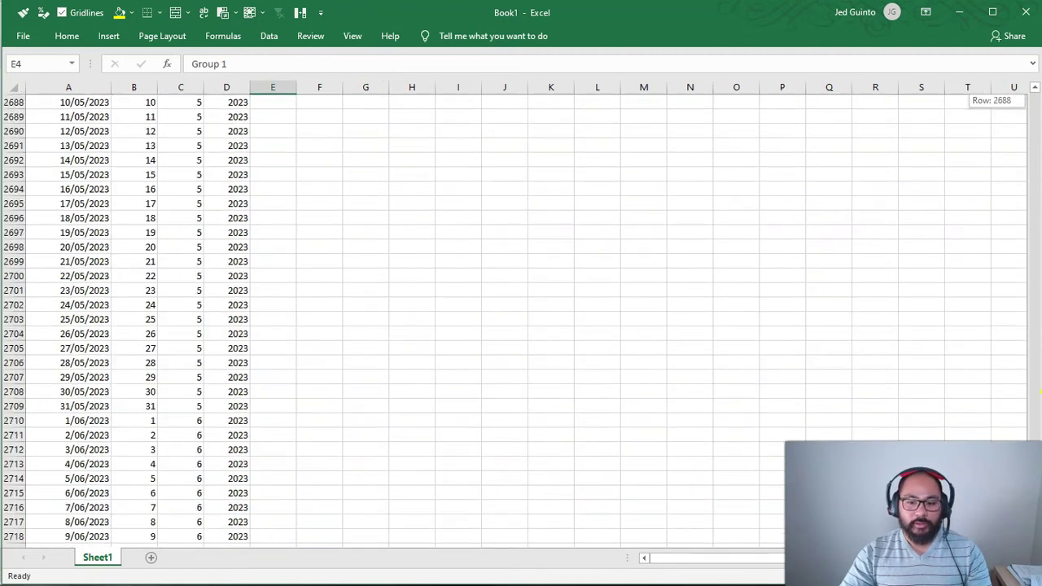
# Select the blank Group cells via Go To Special and fill them all with =E4 using Ctrl+Enter
pyautogui.keyDown('shift'); pyautogui.click(265, 536); pyautogui.keyUp('shift')
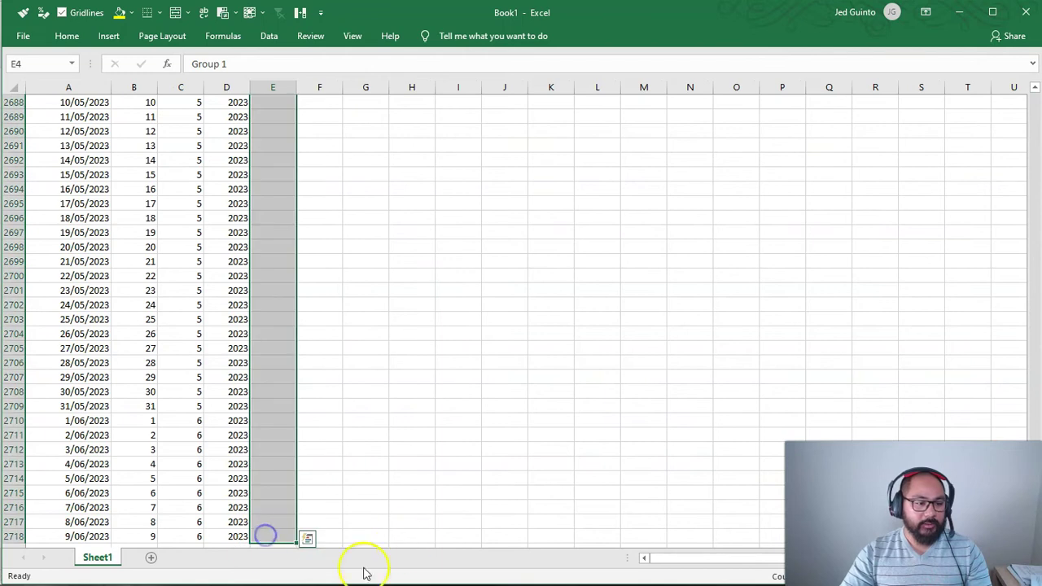
pyautogui.click(67, 37)
pyautogui.click(972, 71)
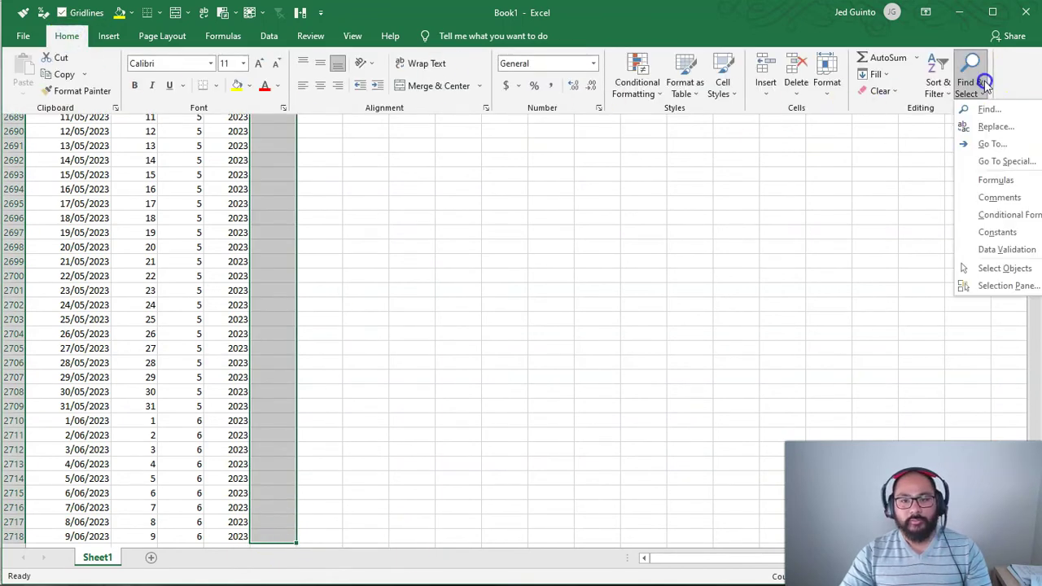
pyautogui.click(1001, 162)
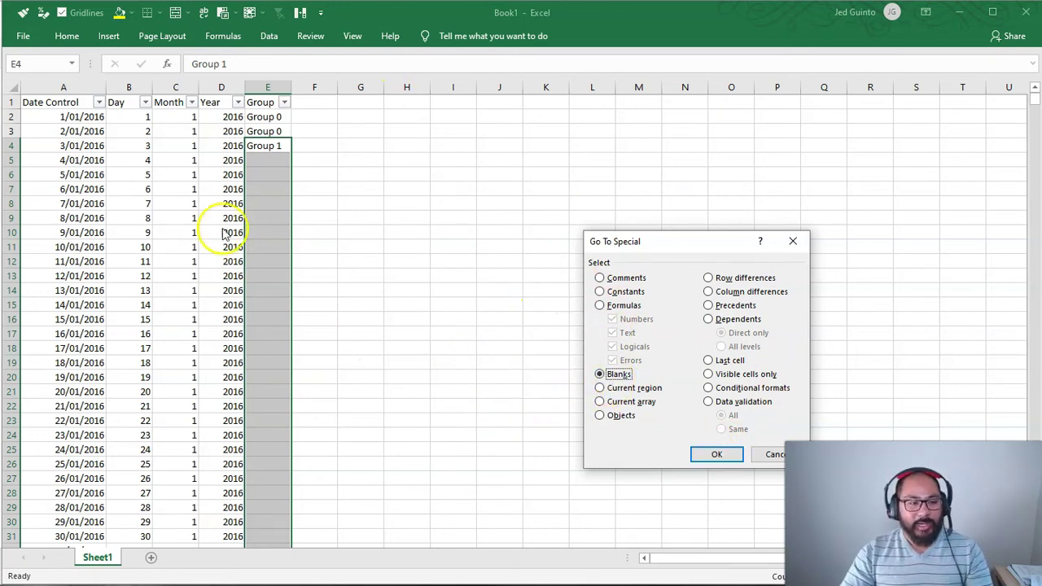
pyautogui.click(716, 454)
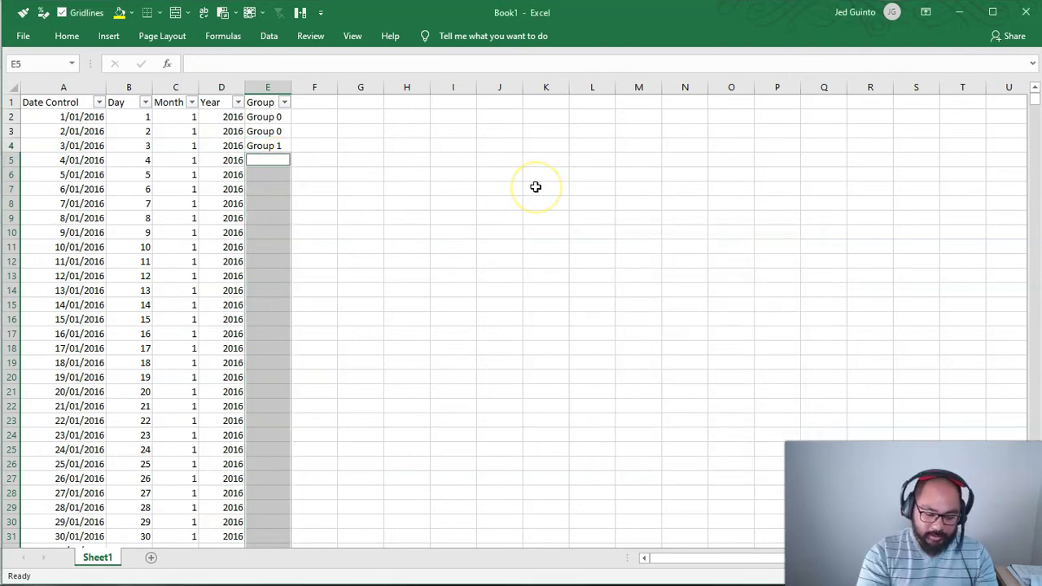
pyautogui.write('=')
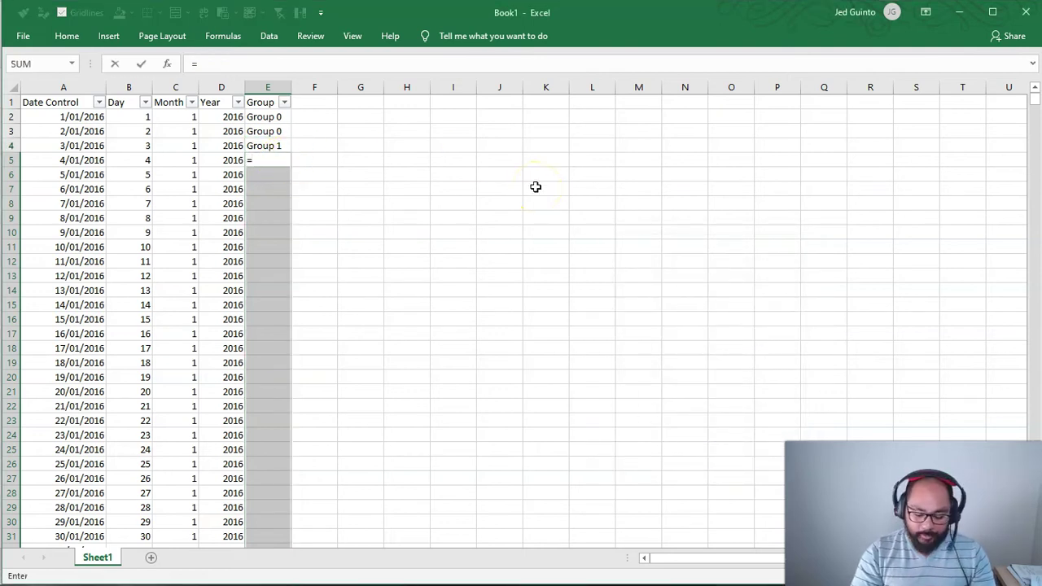
pyautogui.press('Up')
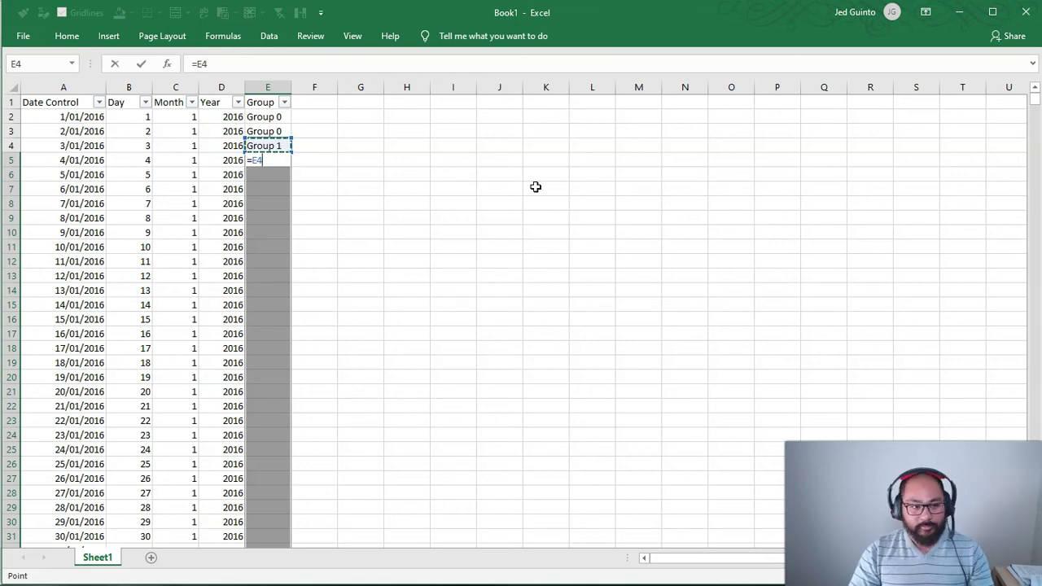
pyautogui.hotkey('ctrl', 'Return')
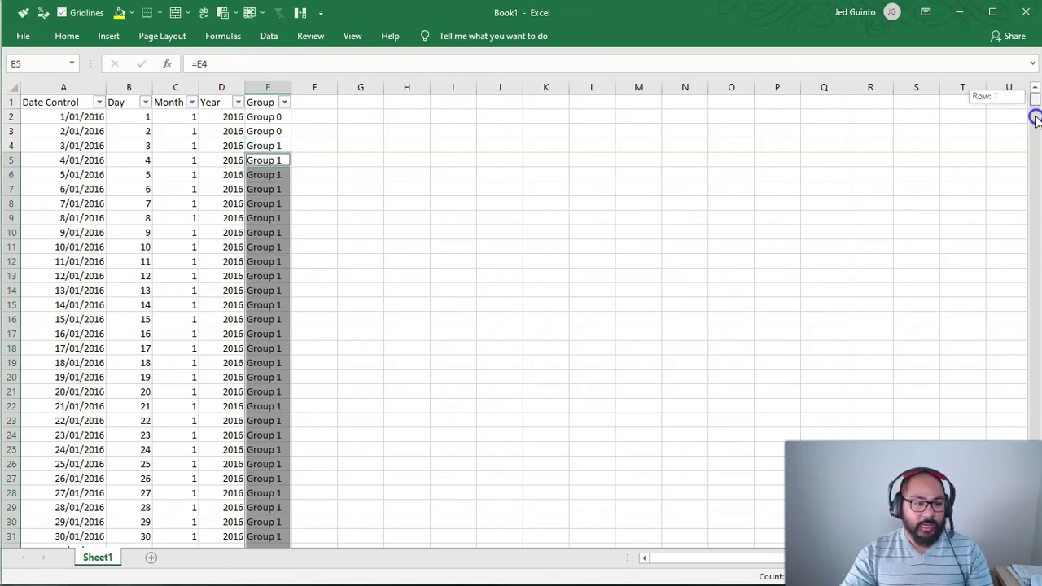
pyautogui.moveTo(1035, 118); pyautogui.dragTo(1013, 53)
# Copy column E and paste it back as values, then open Save As with F12
pyautogui.click(264, 87)
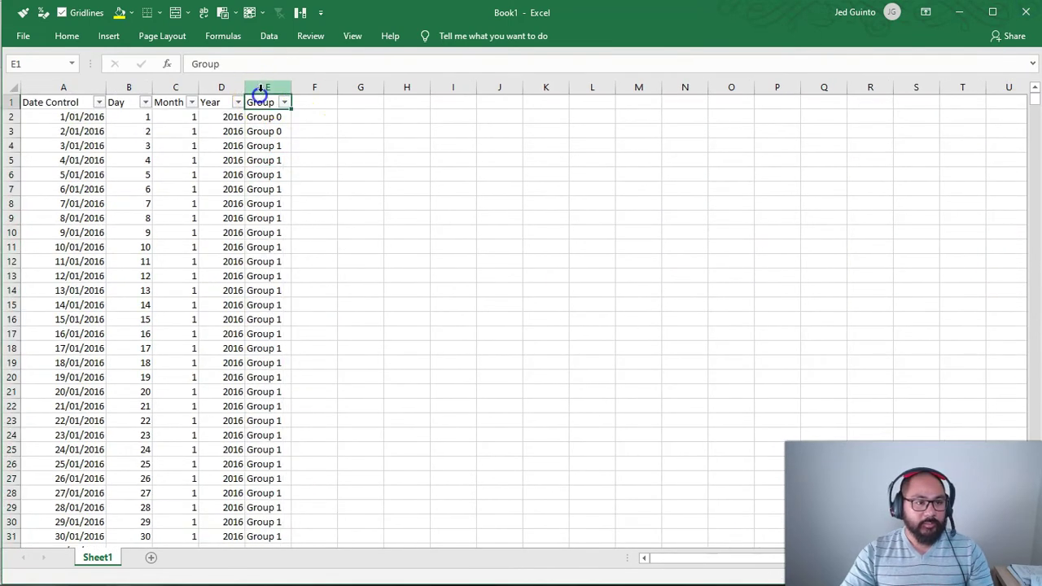
pyautogui.rightClick(264, 88)
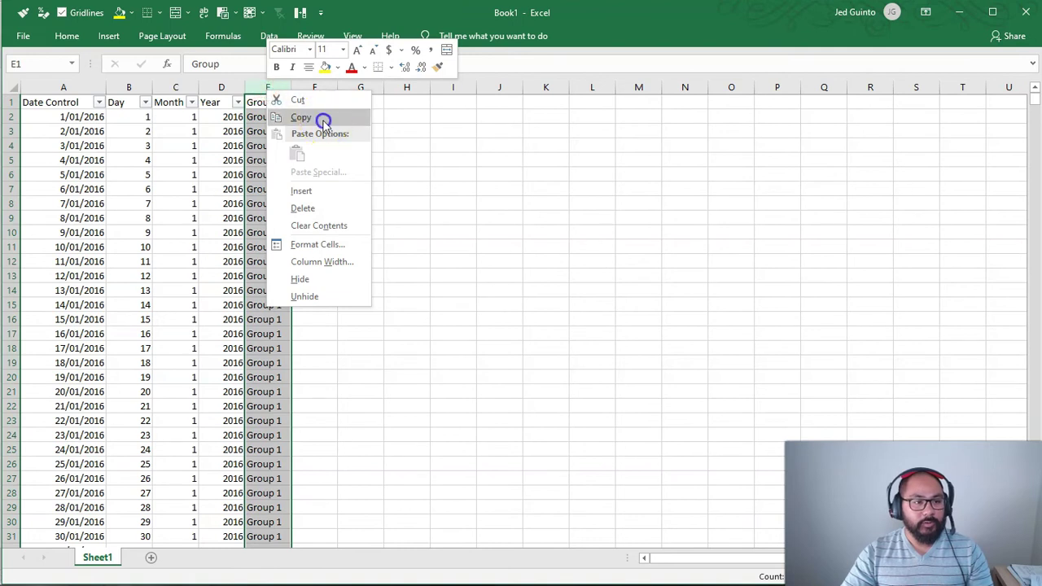
pyautogui.click(323, 119)
pyautogui.rightClick(287, 127)
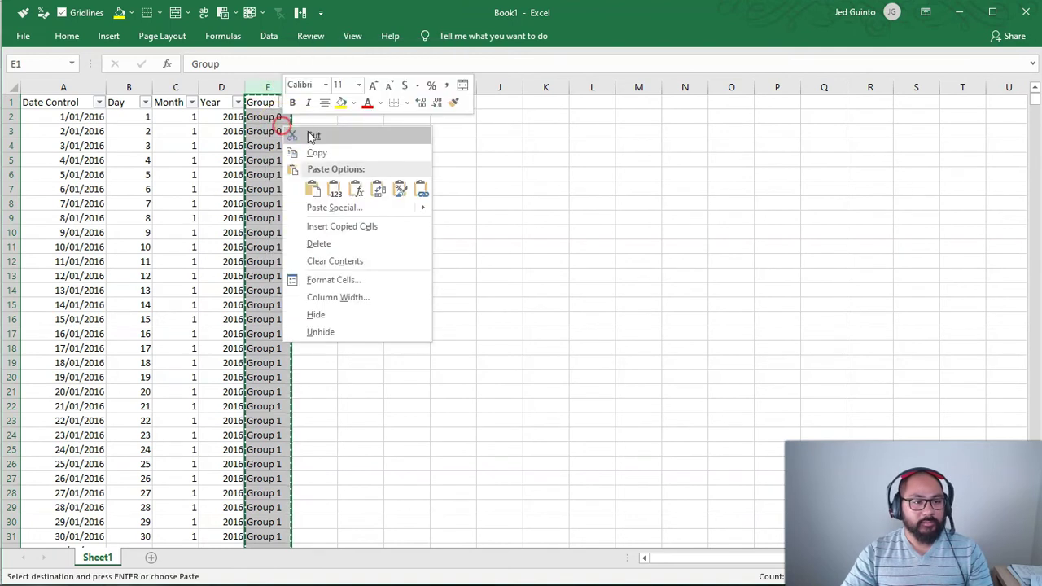
pyautogui.click(337, 191)
pyautogui.click(270, 148)
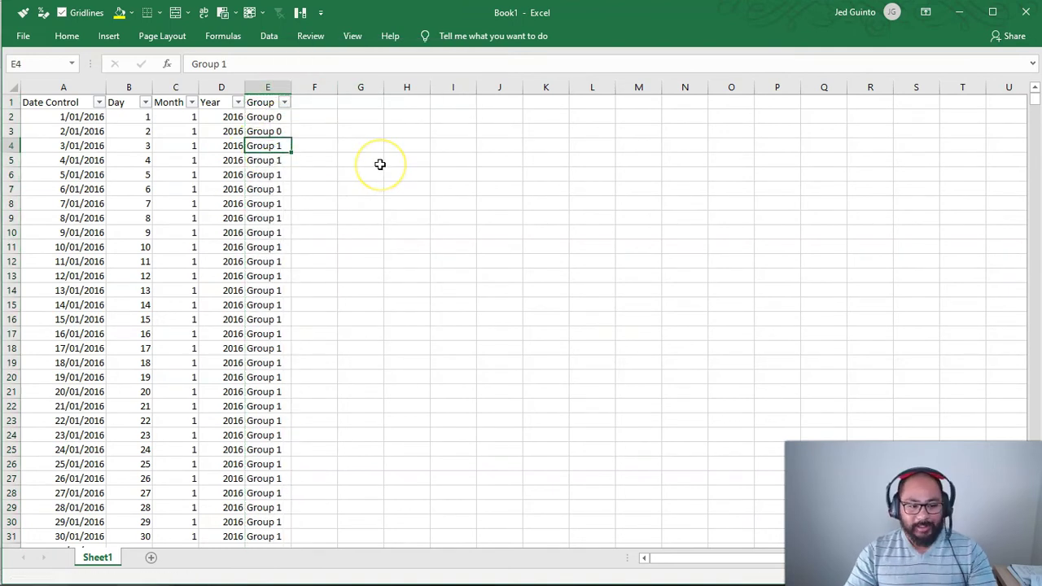
pyautogui.press('F12')
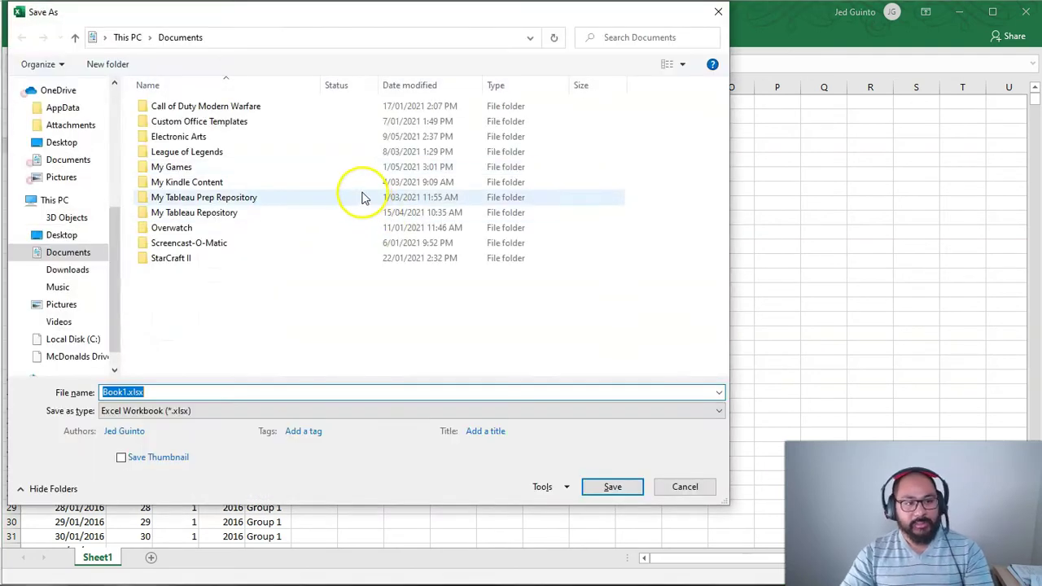
# Save the workbook as Date Control.xlsx in Downloads, overwrite the older copy, and close Excel
pyautogui.click(61, 275)
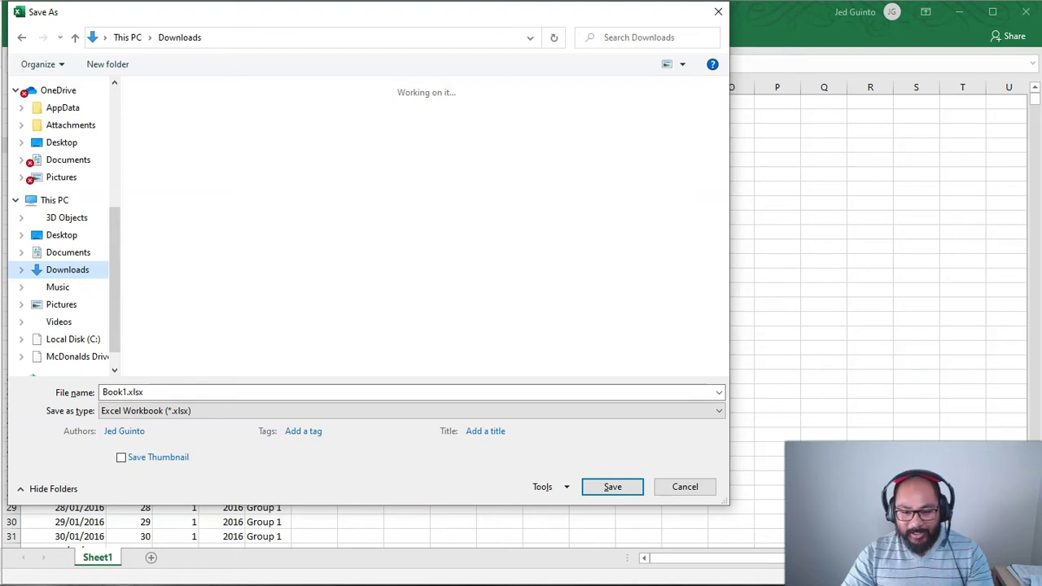
pyautogui.doubleClick(151, 394)
pyautogui.write('Date')
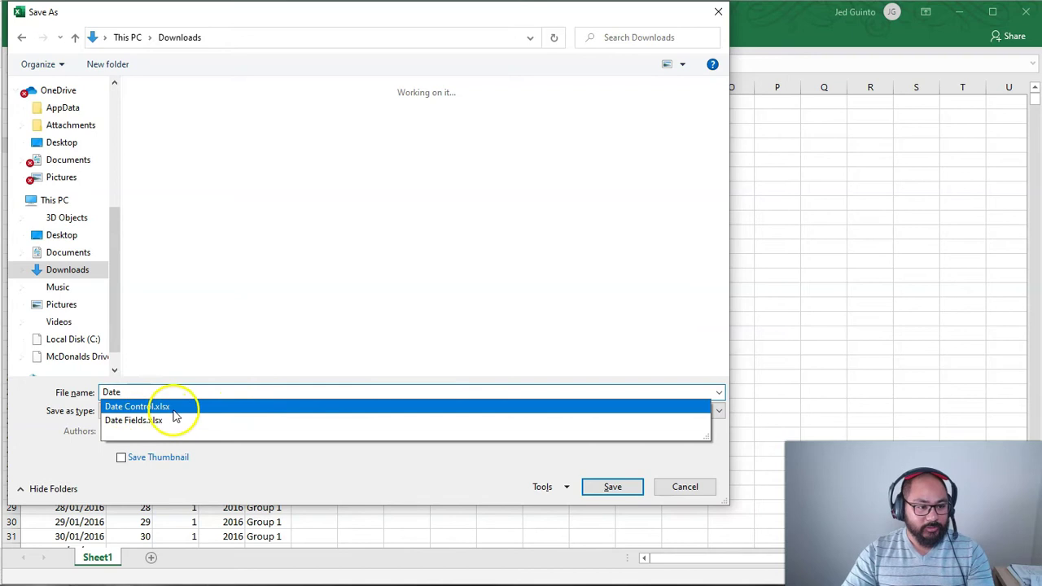
pyautogui.click(252, 406)
pyautogui.click(597, 485)
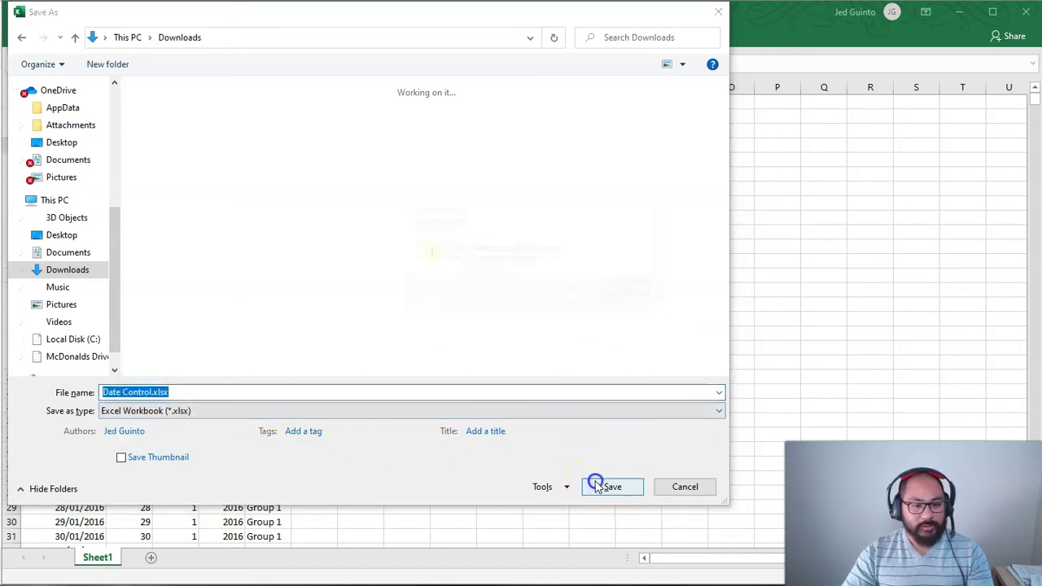
pyautogui.click(576, 290)
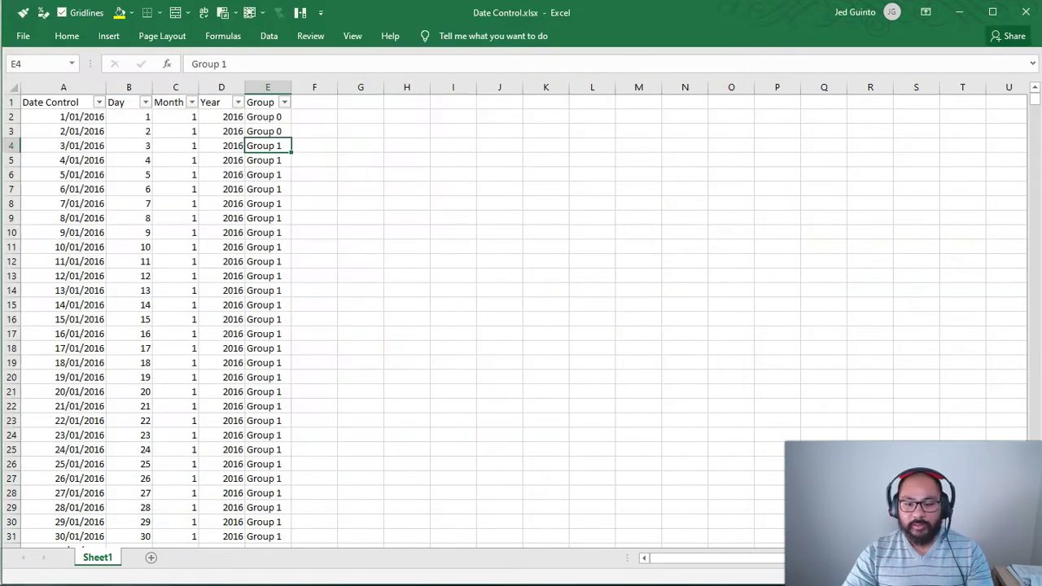
pyautogui.click(1027, 20)
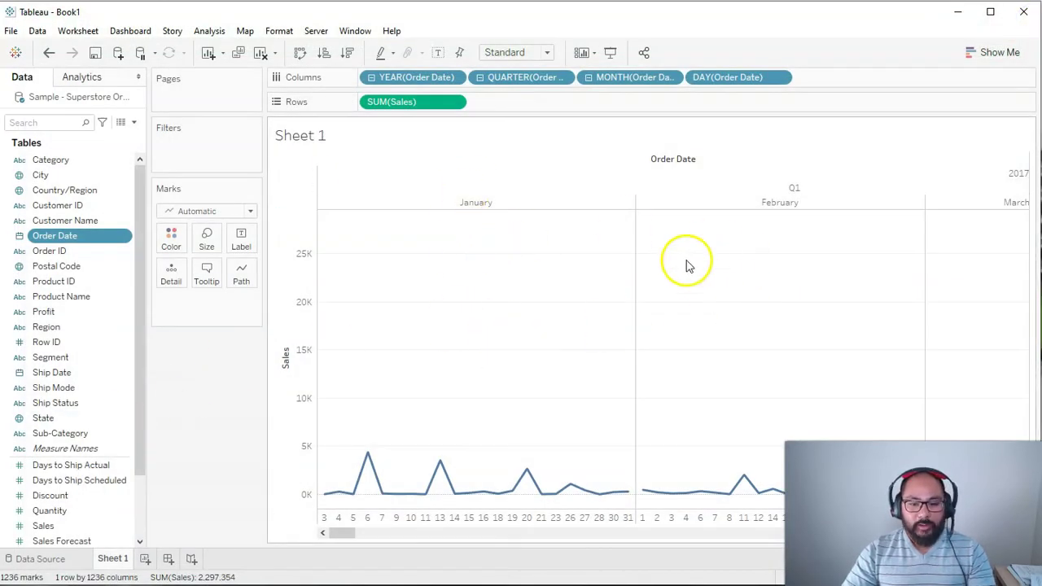
# Edit the Superstore data source and open its table's physical-table view
pyautogui.rightClick(81, 98)
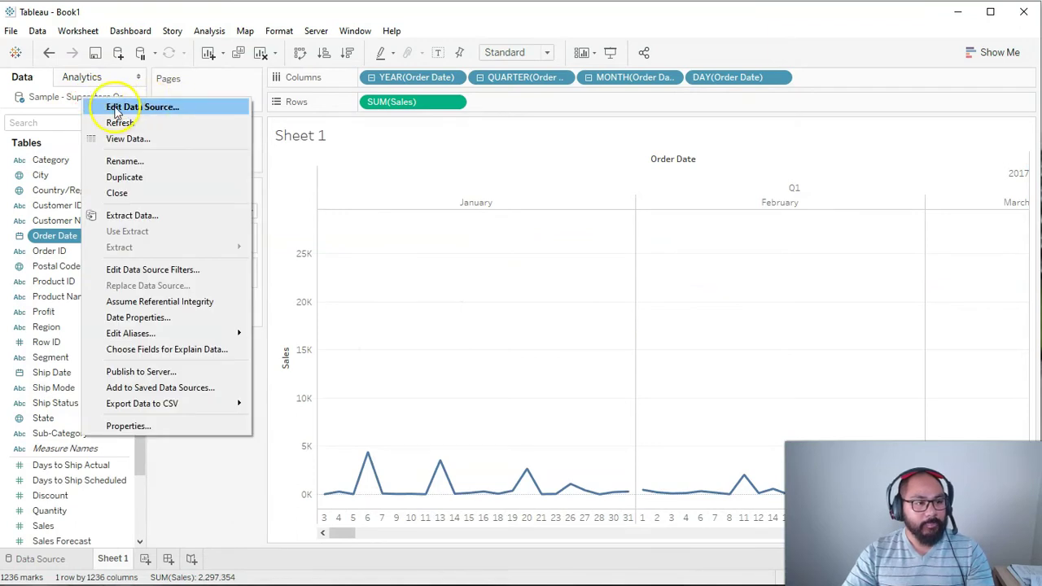
pyautogui.click(116, 112)
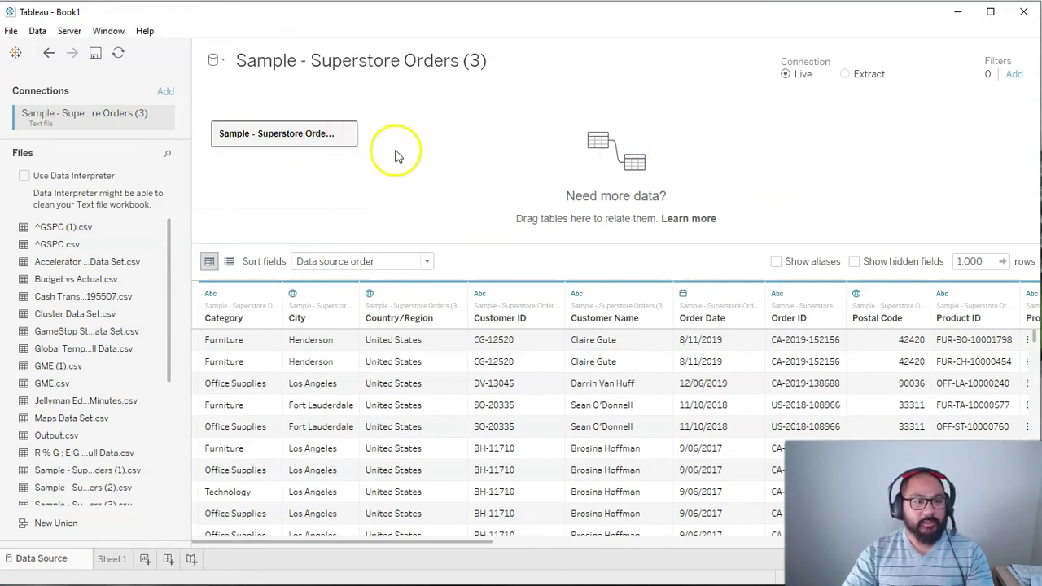
pyautogui.click(283, 137)
pyautogui.doubleClick(284, 137)
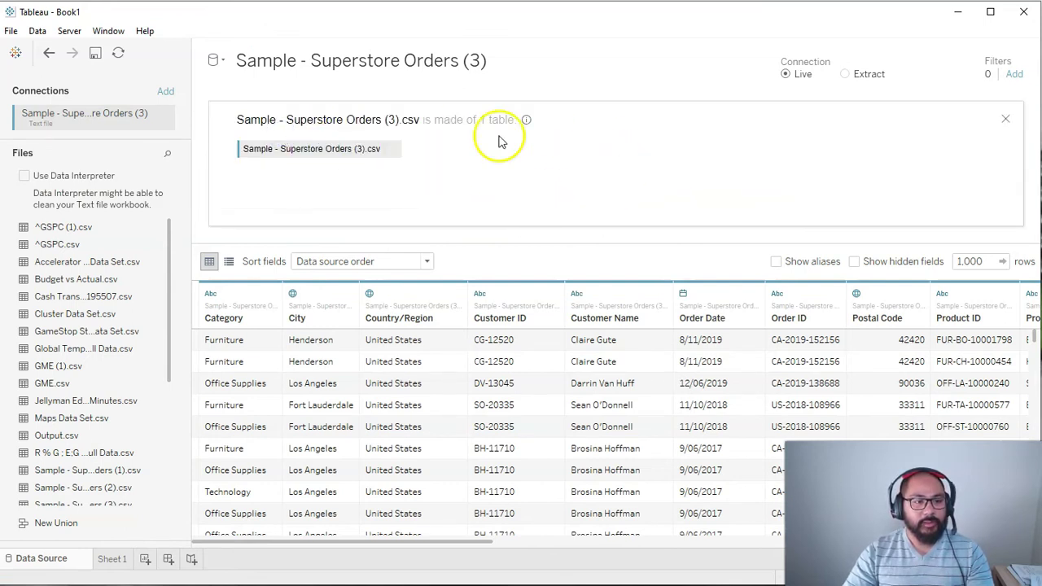
pyautogui.moveTo(527, 122)
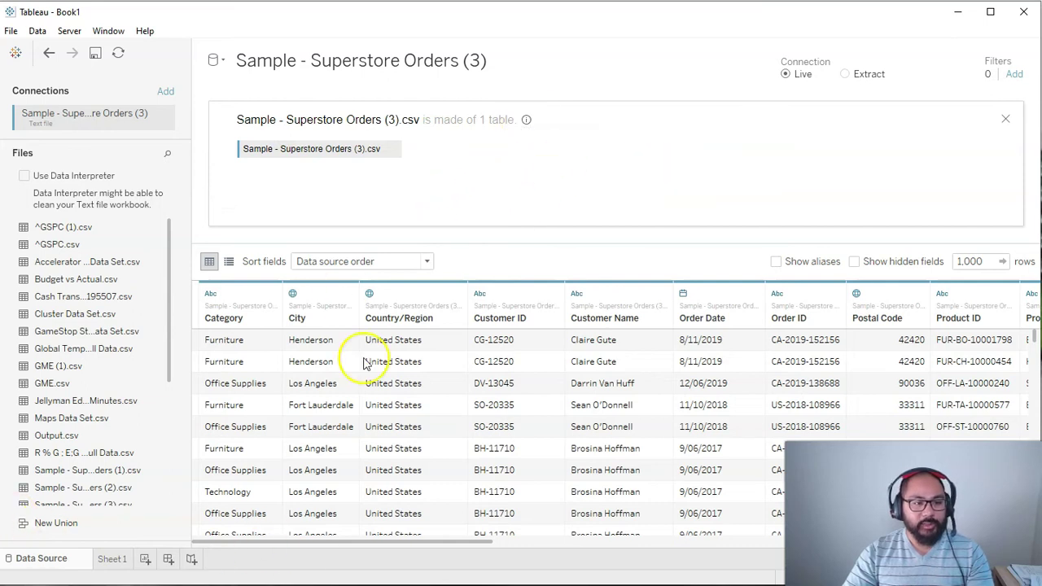
# Switch to the Downloads folder window and select Date Control.xlsx
pyautogui.hotkey('alt', 'Tab')
pyautogui.click(768, 221)
pyautogui.click(662, 206)
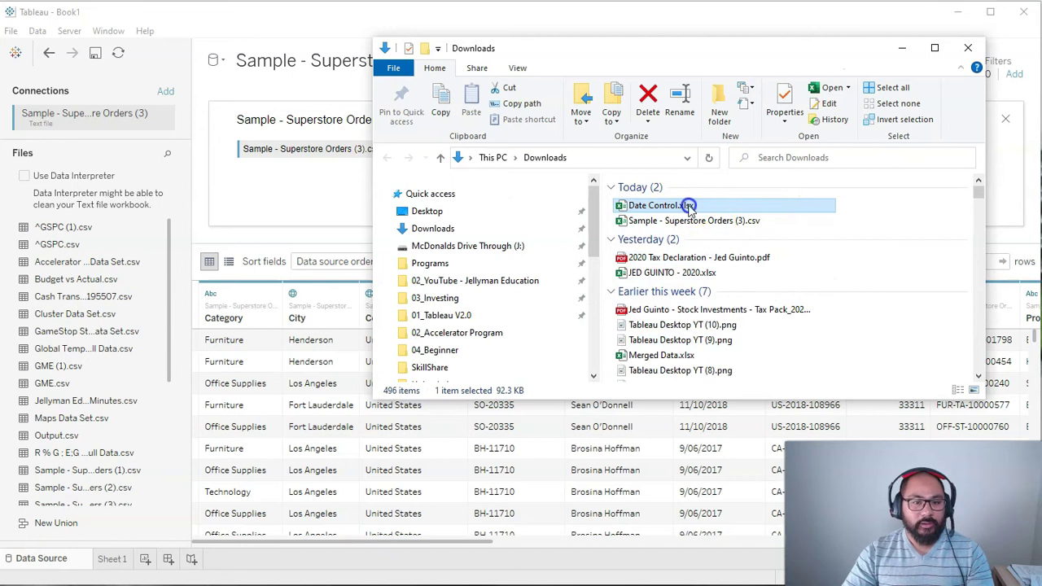
# Add Date Control.xlsx's Sheet1 to the Superstore data source
pyautogui.moveTo(688, 206); pyautogui.dragTo(310, 179)
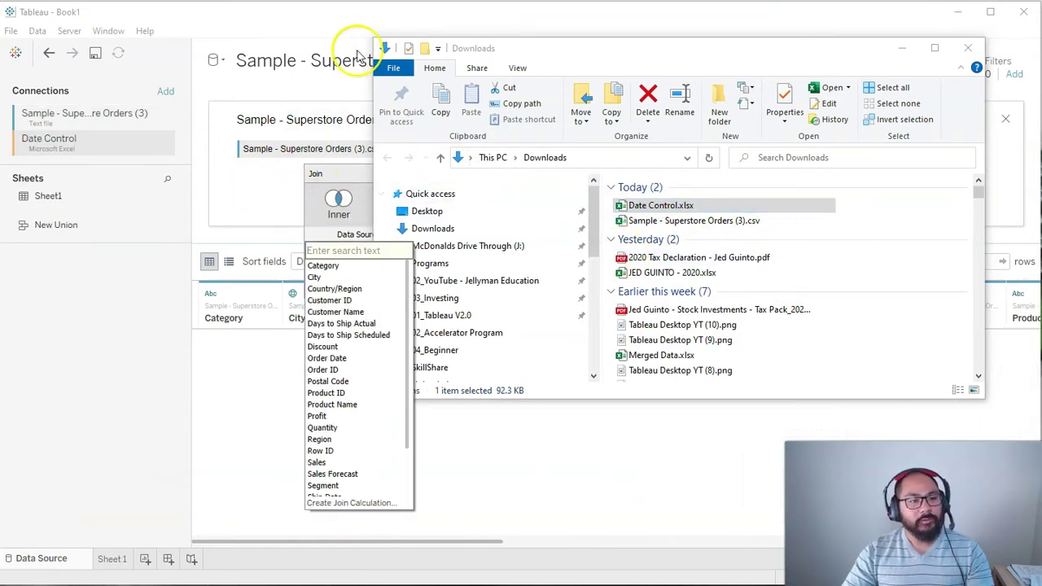
pyautogui.click(291, 23)
pyautogui.click(411, 199)
pyautogui.click(335, 207)
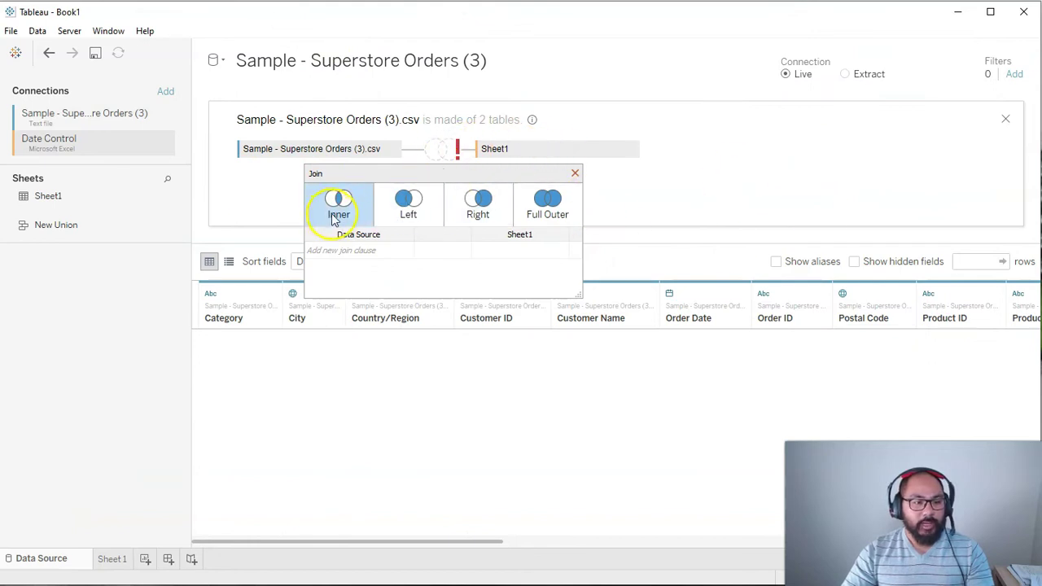
pyautogui.click(382, 210)
pyautogui.click(446, 222)
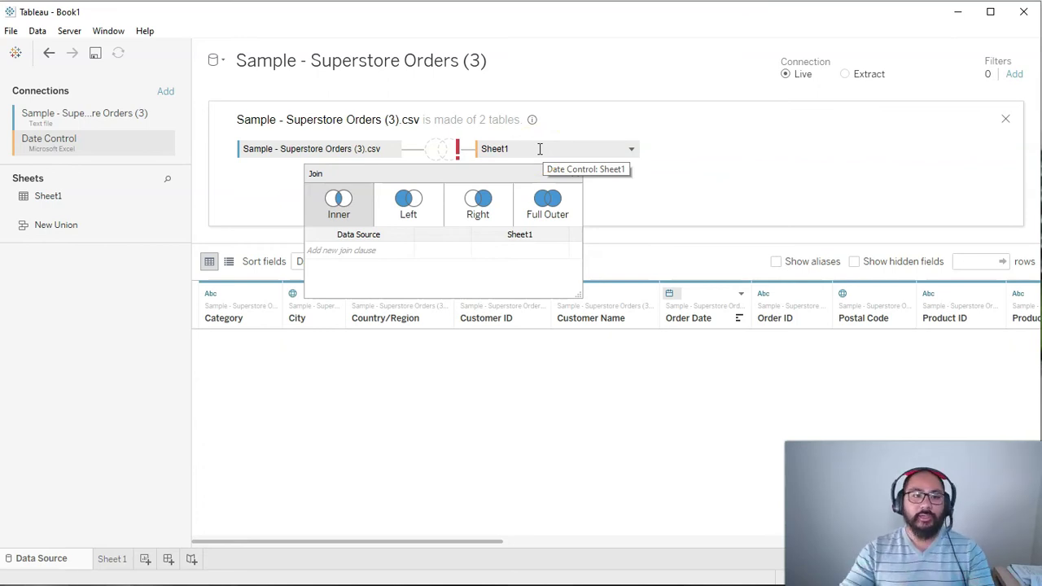
# Set the join clause to Order Date = Date Control and close the join settings
pyautogui.click(399, 249)
pyautogui.click(356, 361)
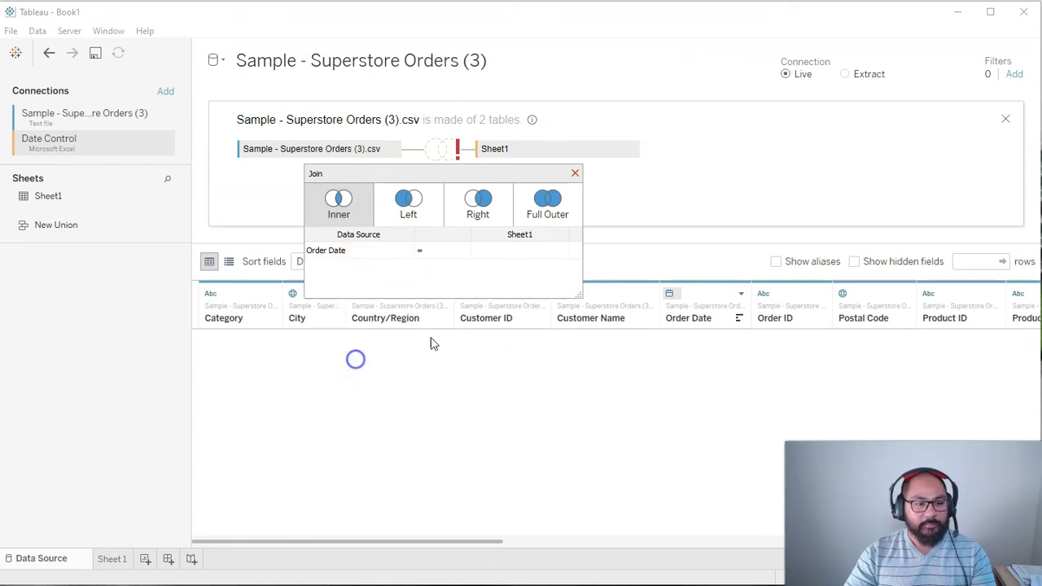
pyautogui.click(530, 250)
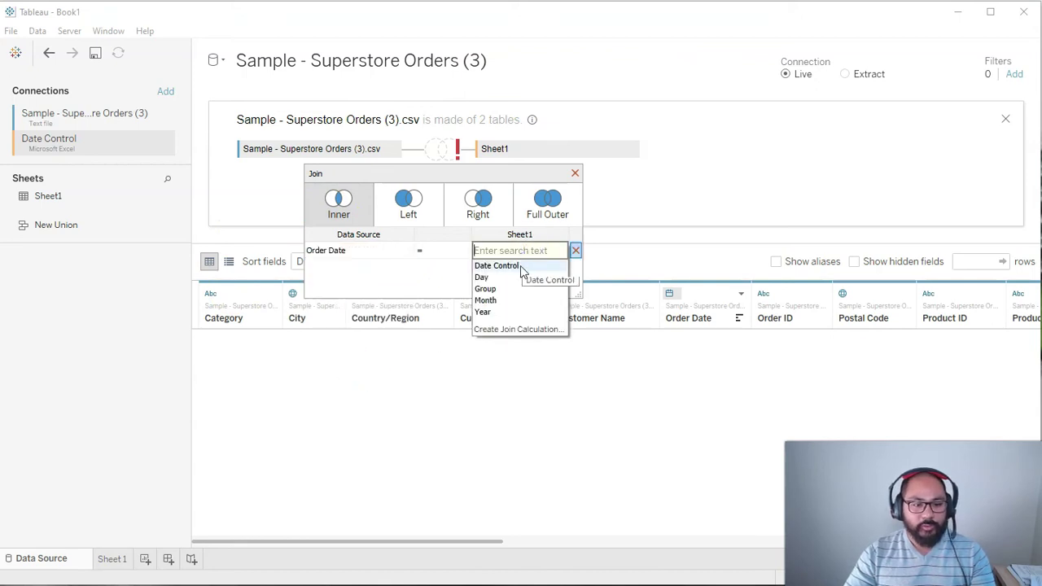
pyautogui.click(521, 267)
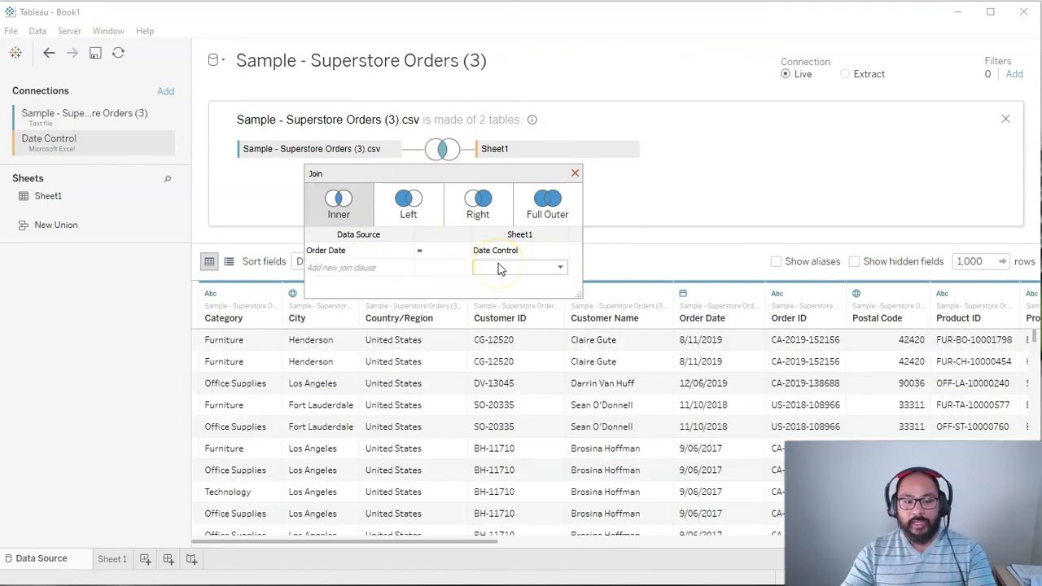
pyautogui.click(661, 186)
pyautogui.click(586, 196)
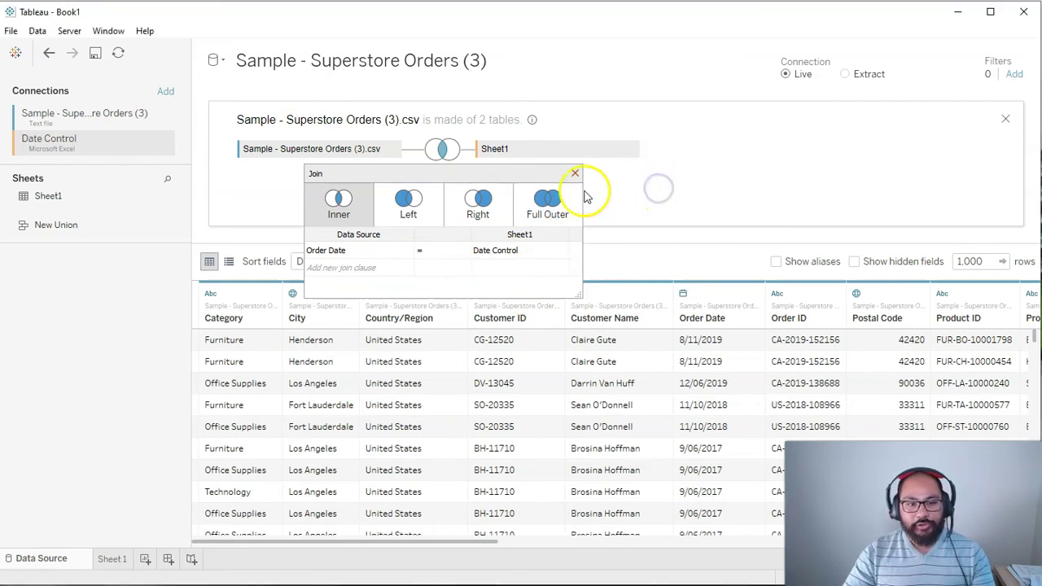
pyautogui.click(574, 173)
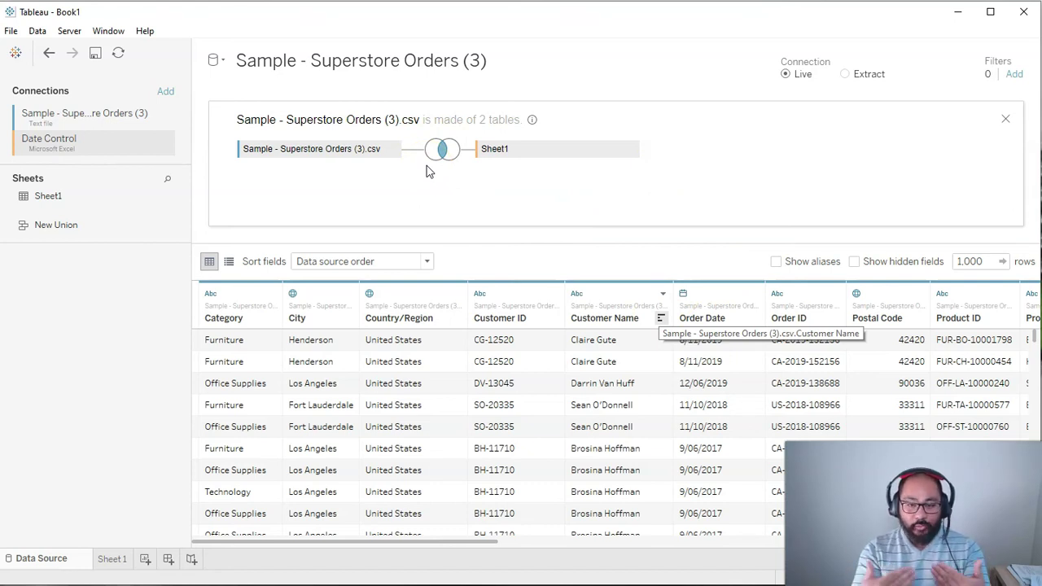
pyautogui.click(724, 293)
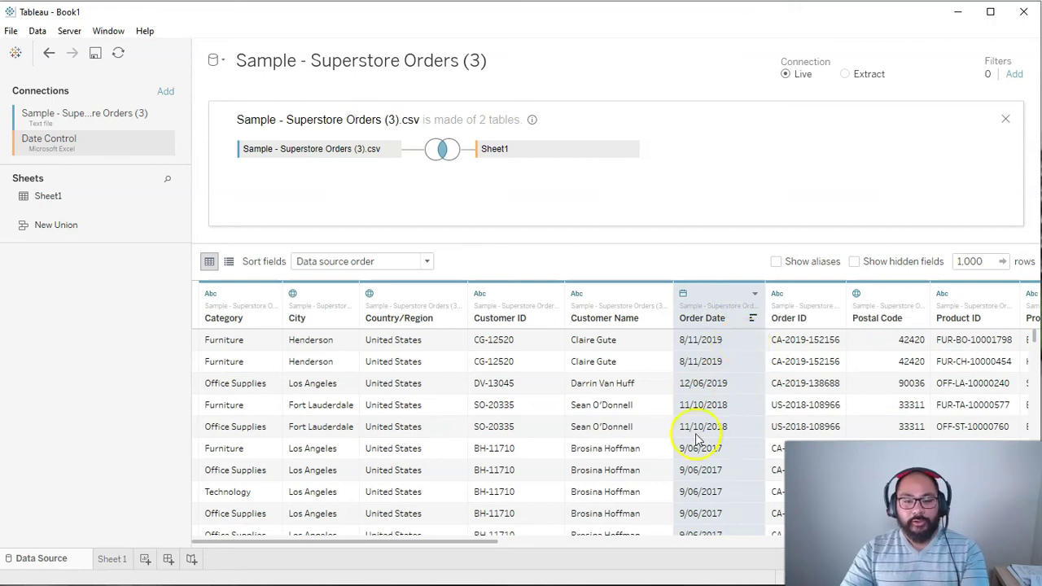
pyautogui.moveTo(321, 544); pyautogui.dragTo(543, 551)
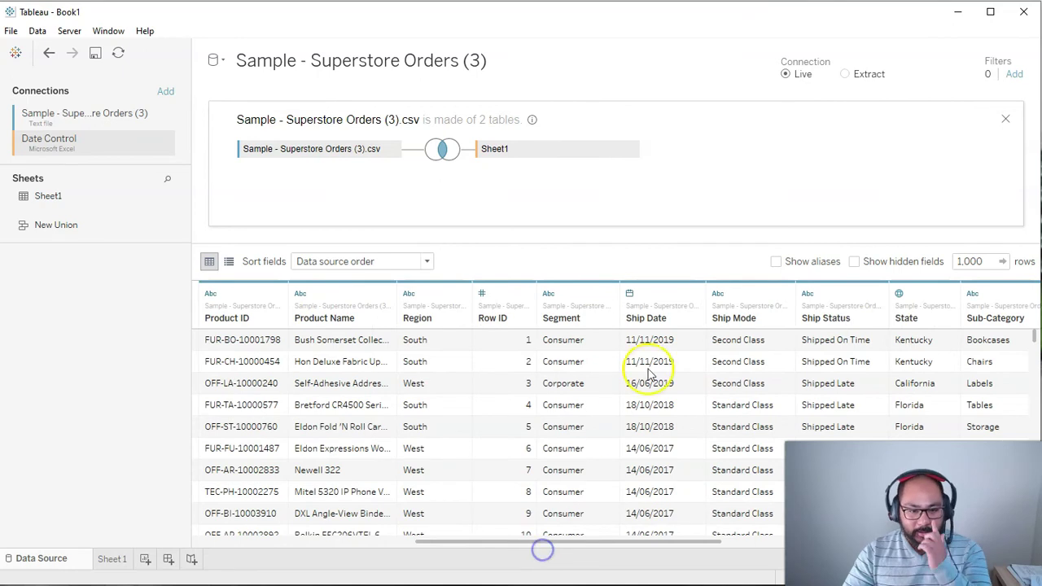
pyautogui.click(675, 303)
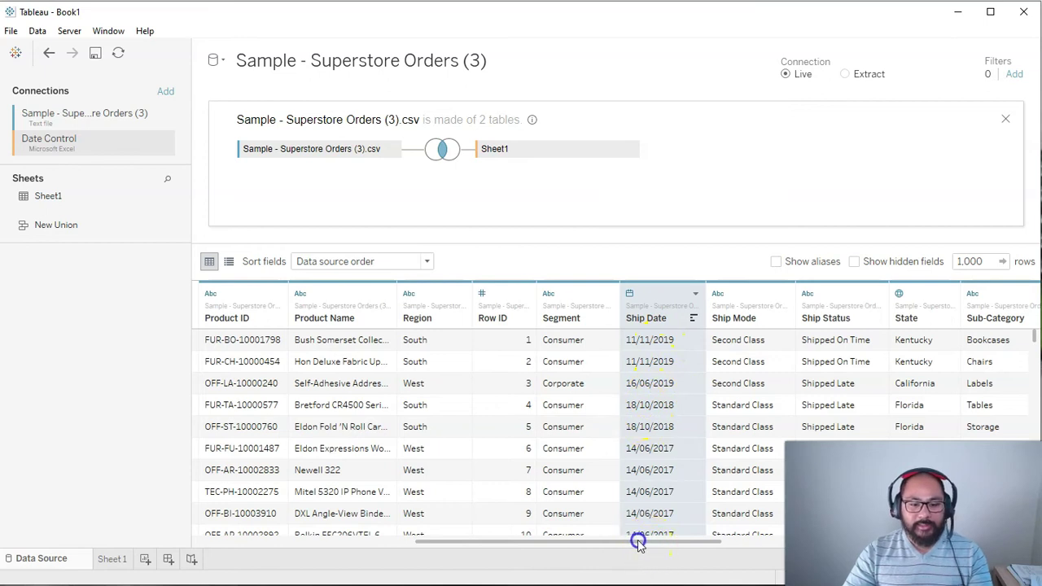
pyautogui.moveTo(639, 544); pyautogui.dragTo(592, 542)
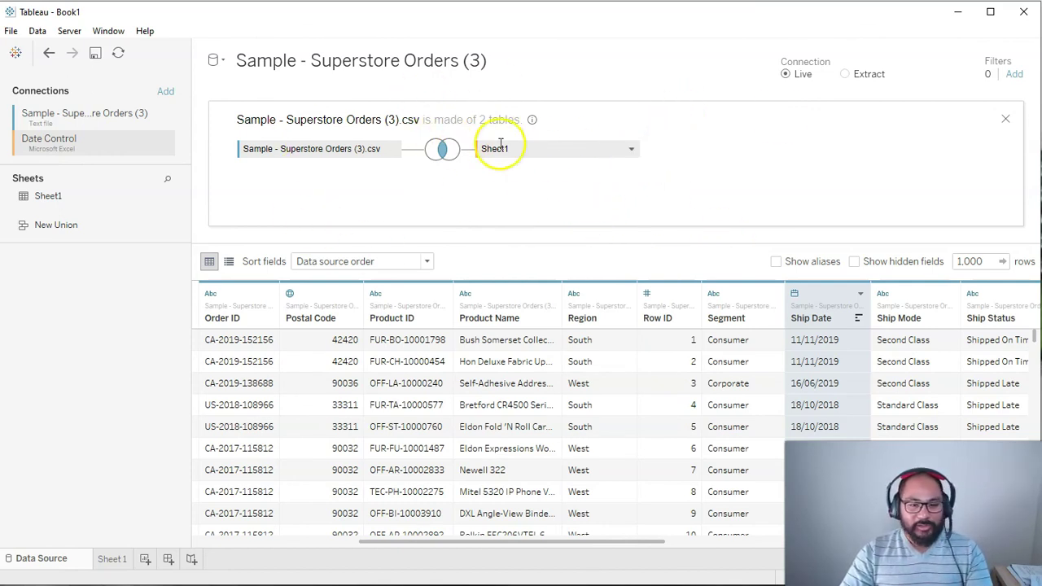
# On Sheet 1, change the mark type to Bar
pyautogui.click(114, 558)
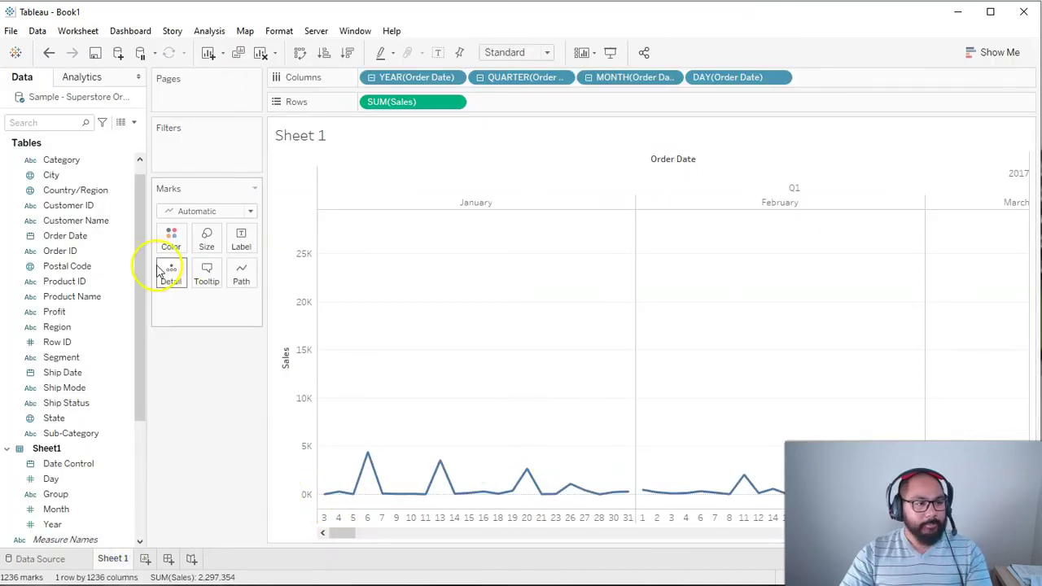
pyautogui.click(221, 210)
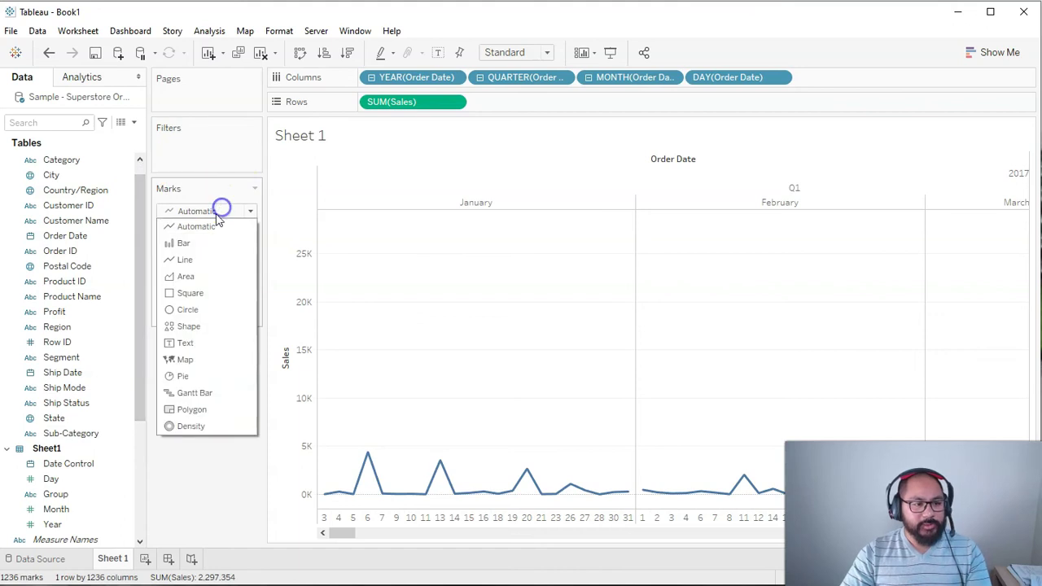
pyautogui.click(205, 247)
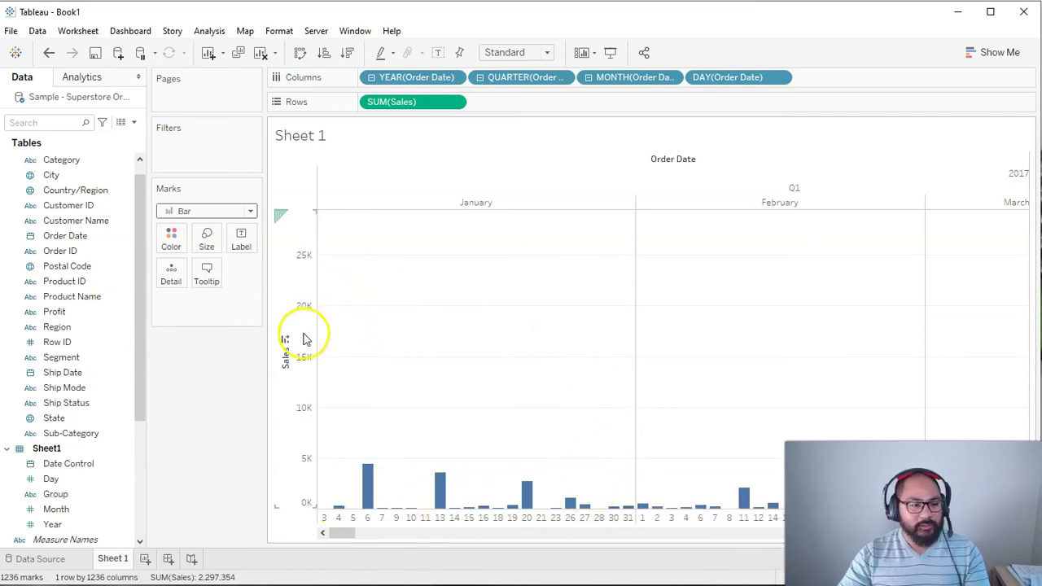
# Label each daily sales bar with the Group field from Sheet1
pyautogui.scroll(-1, 139, 234)
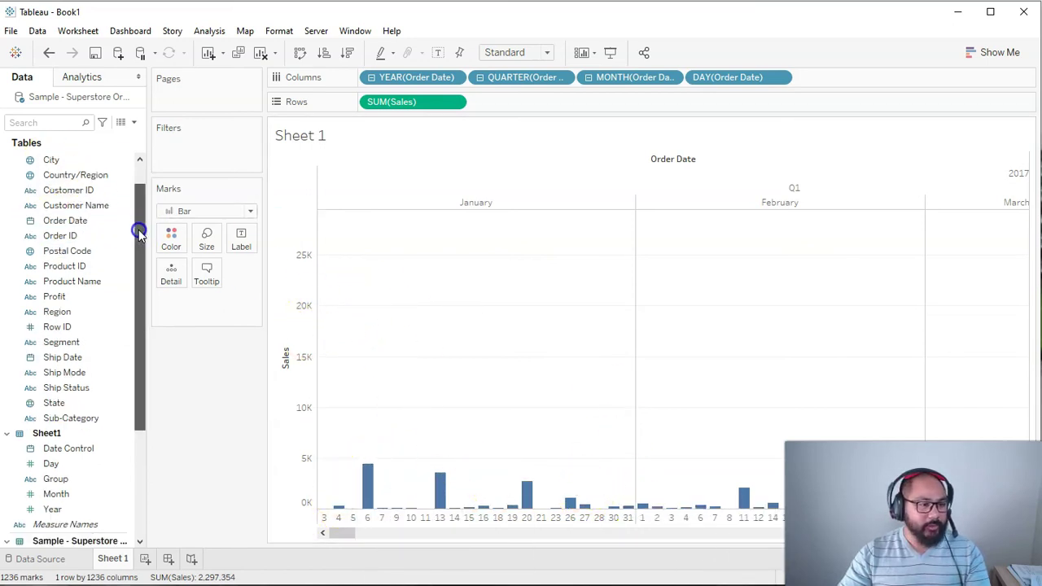
pyautogui.moveTo(138, 233); pyautogui.dragTo(140, 301)
pyautogui.click(55, 372)
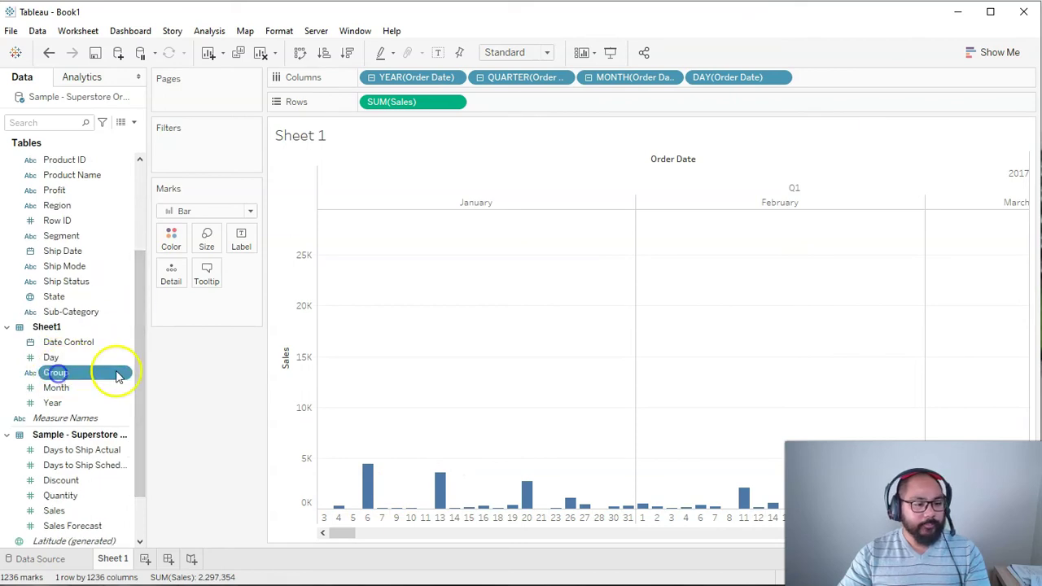
pyautogui.keyDown('ctrl'); pyautogui.click(122, 387); pyautogui.keyUp('ctrl')
pyautogui.click(51, 376)
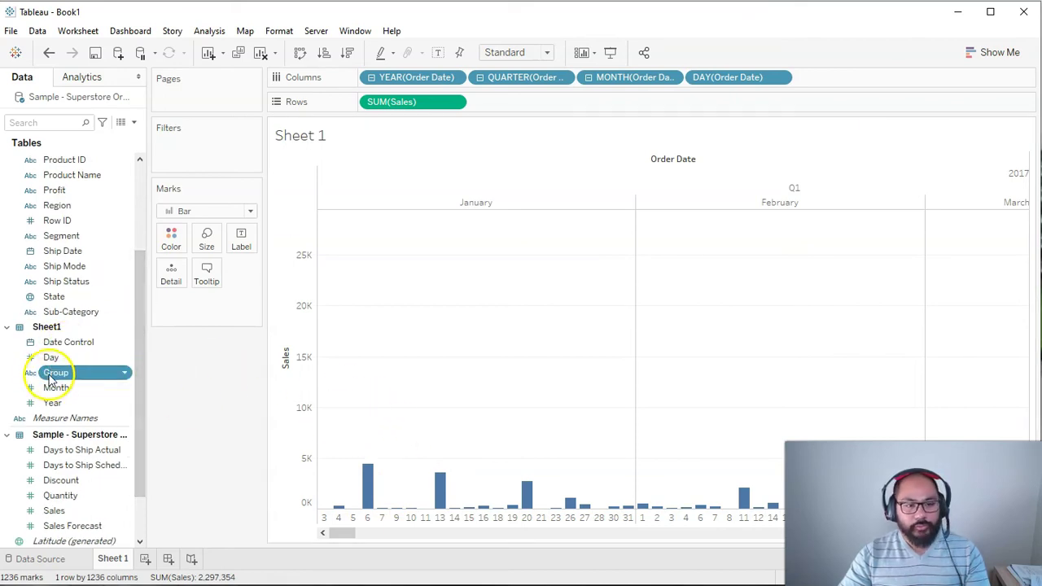
pyautogui.moveTo(53, 374); pyautogui.dragTo(243, 246)
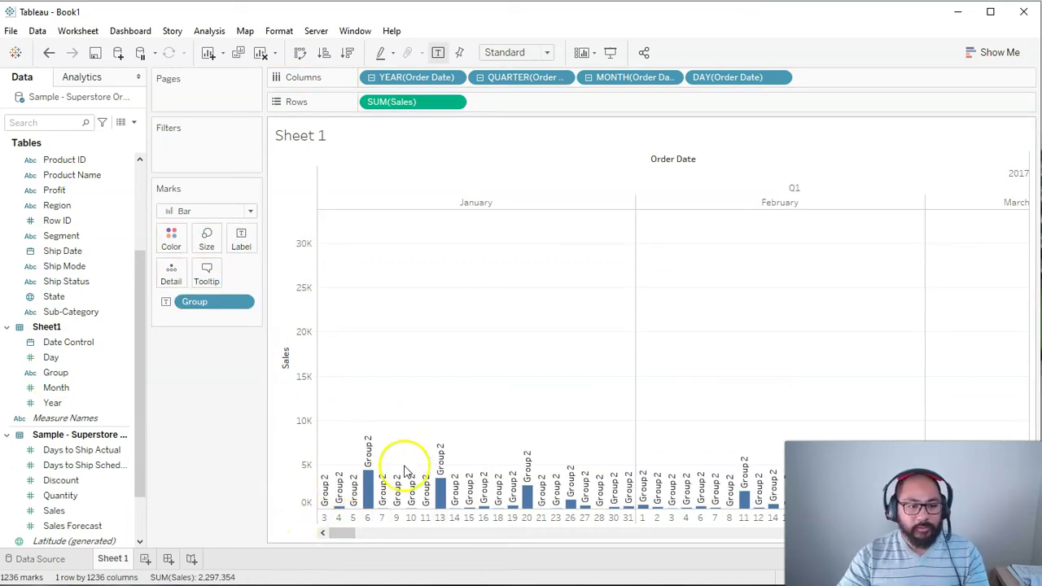
pyautogui.moveTo(403, 498)
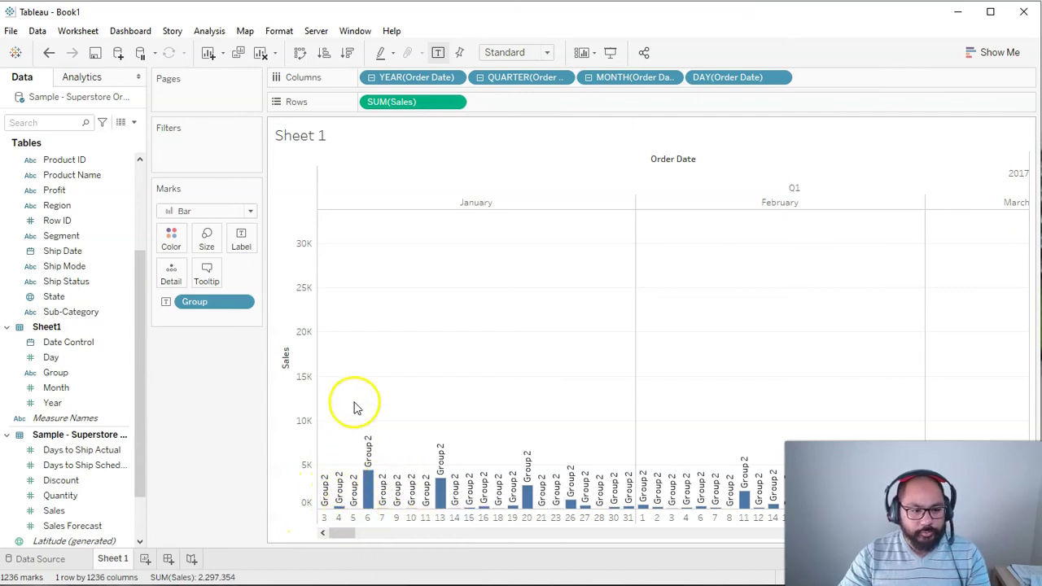
pyautogui.moveTo(346, 541); pyautogui.dragTo(488, 528)
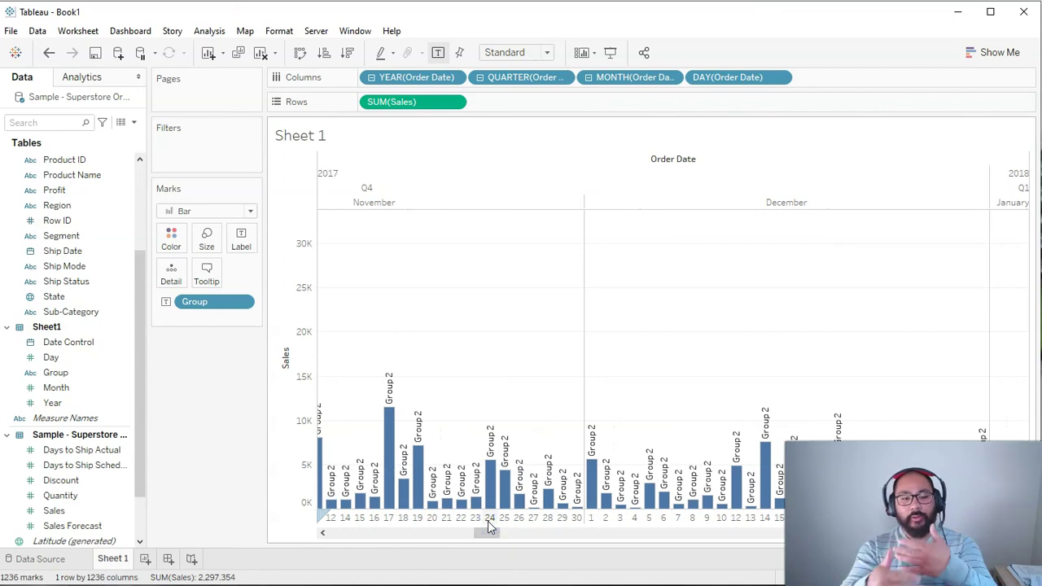
pyautogui.moveTo(489, 527); pyautogui.dragTo(512, 530)
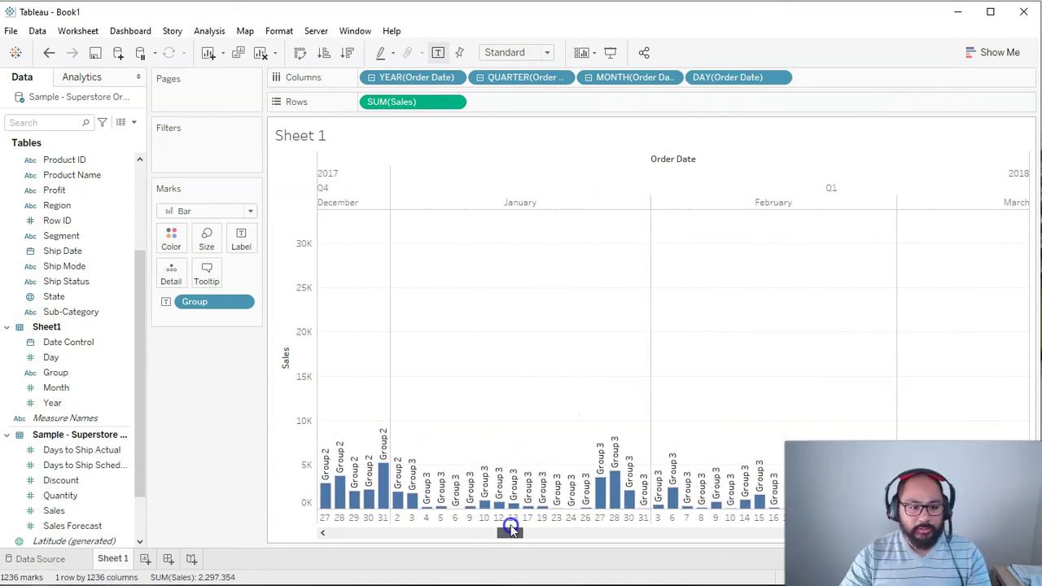
pyautogui.click(396, 492)
pyautogui.click(466, 369)
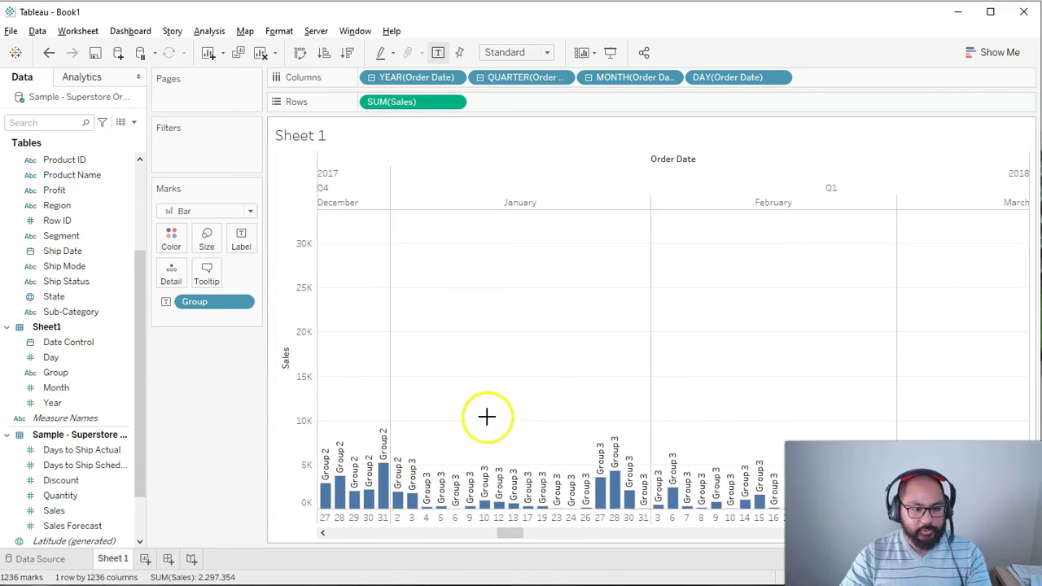
pyautogui.click(400, 497)
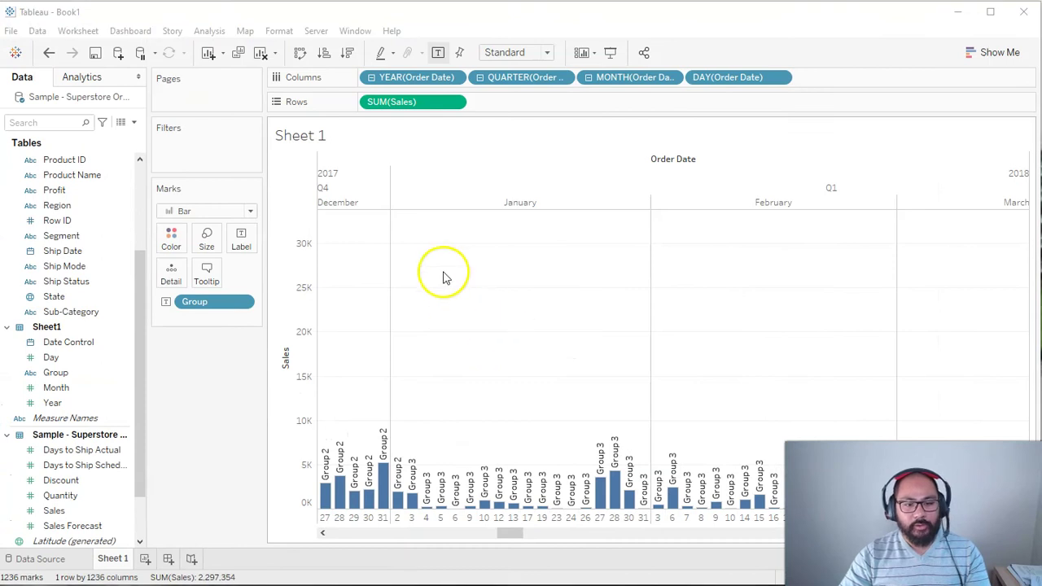
# Collapse the date axis to whole years and remove the Group labels from the bars
pyautogui.click(371, 77)
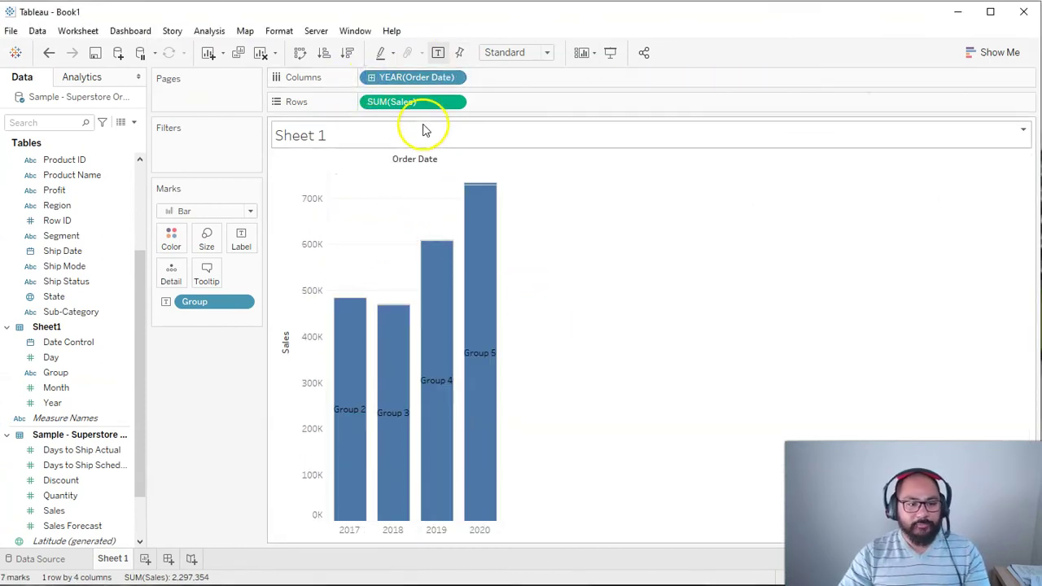
pyautogui.moveTo(204, 301); pyautogui.dragTo(179, 526)
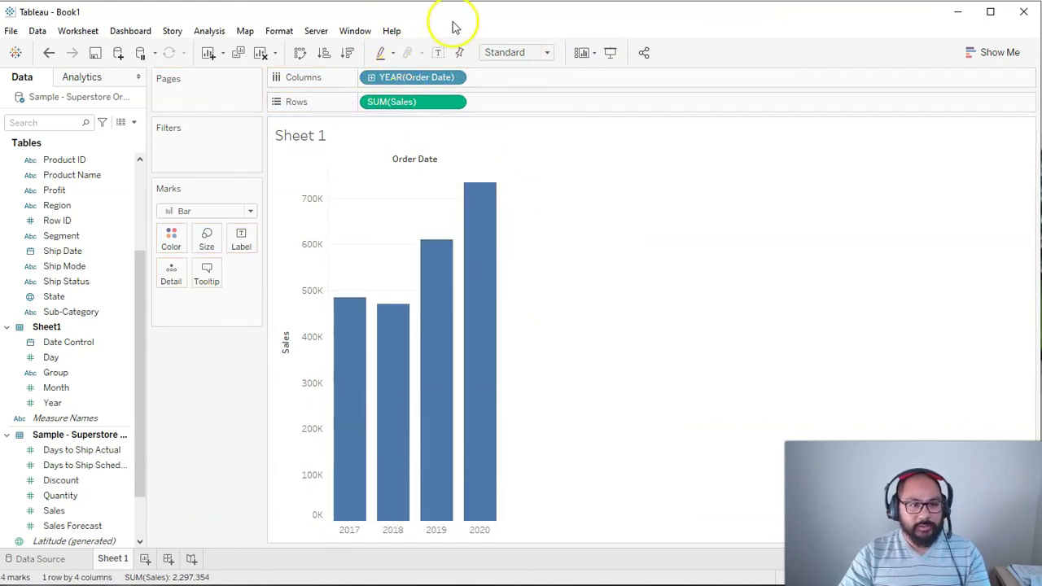
pyautogui.moveTo(480, 471)
pyautogui.moveTo(349, 418)
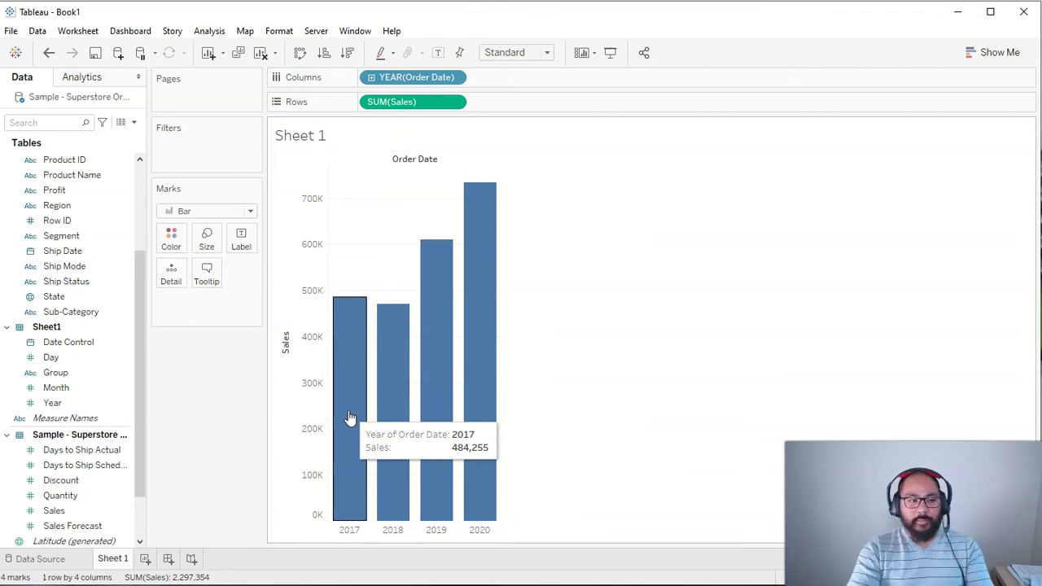
pyautogui.click(410, 79)
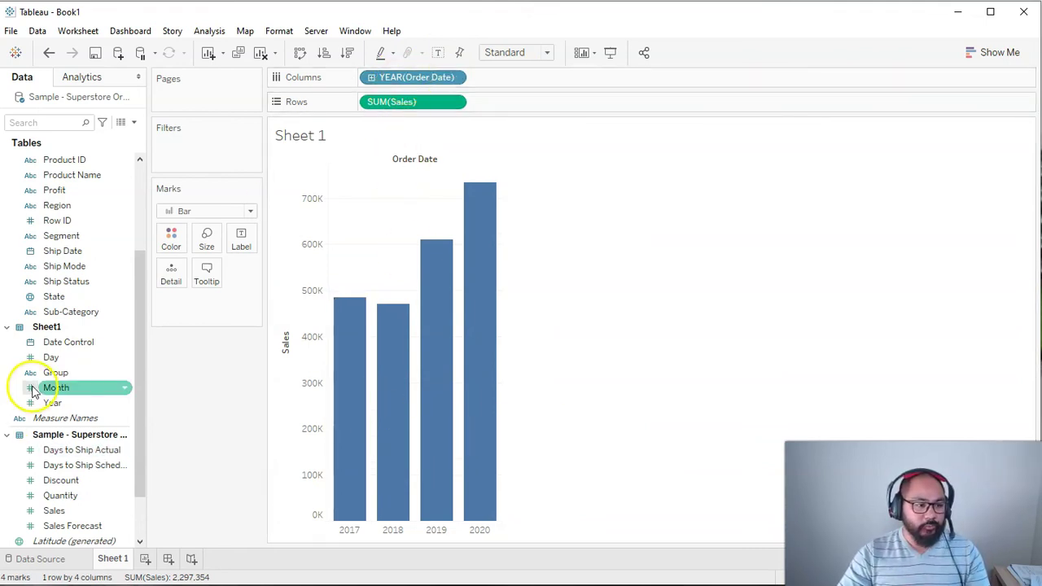
# Put Group on Columns and remove YEAR(Order Date), leaving bars for Group 2 to Group 5
pyautogui.moveTo(54, 372); pyautogui.dragTo(489, 77)
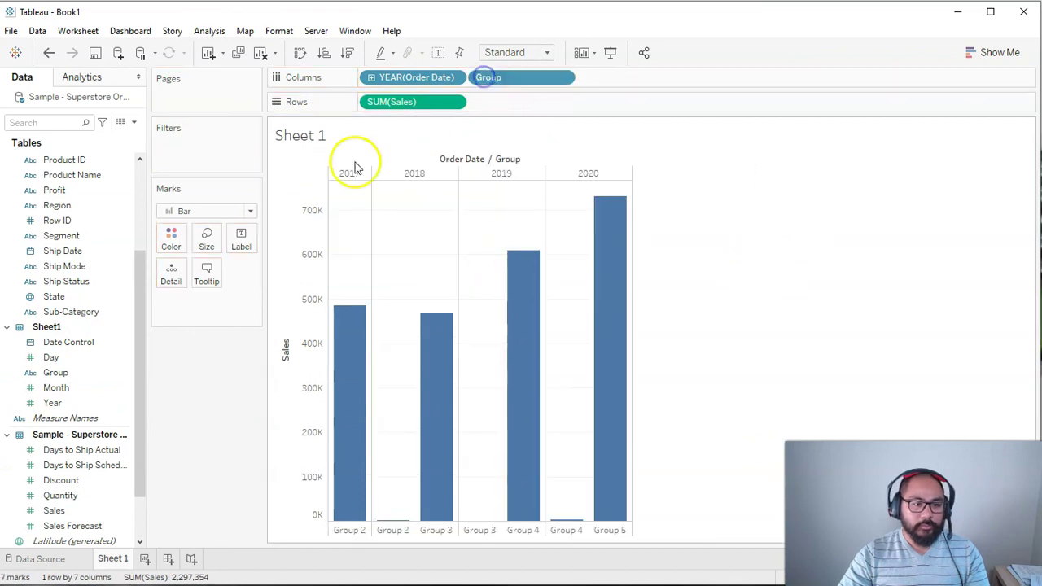
pyautogui.moveTo(413, 77); pyautogui.dragTo(211, 424)
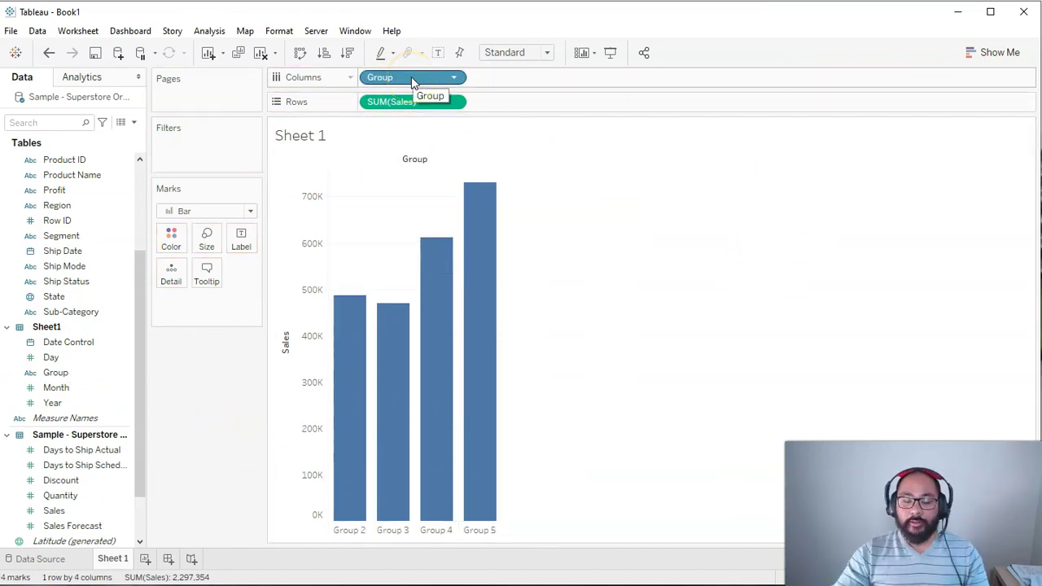
pyautogui.click(438, 137)
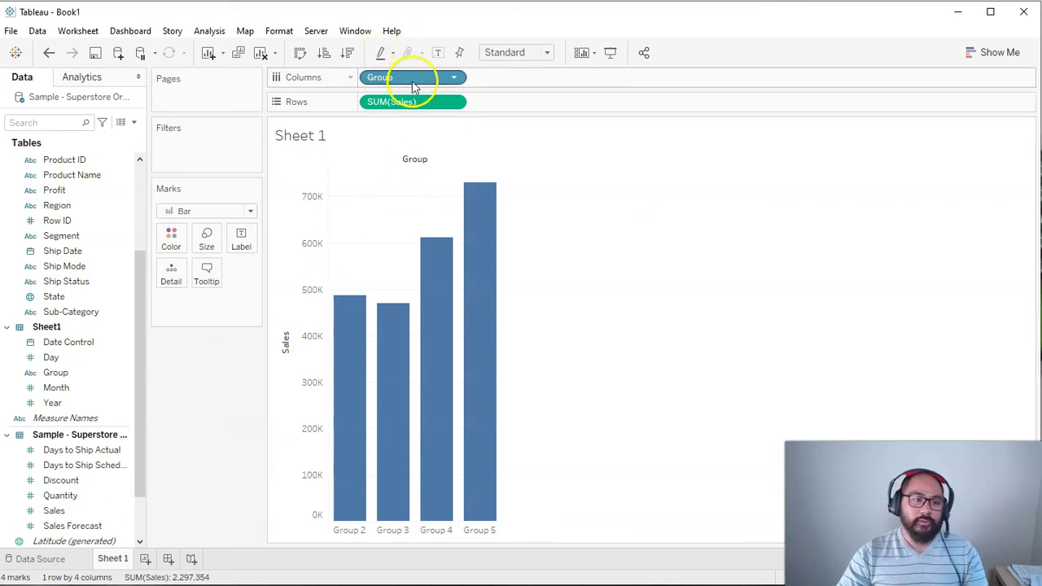